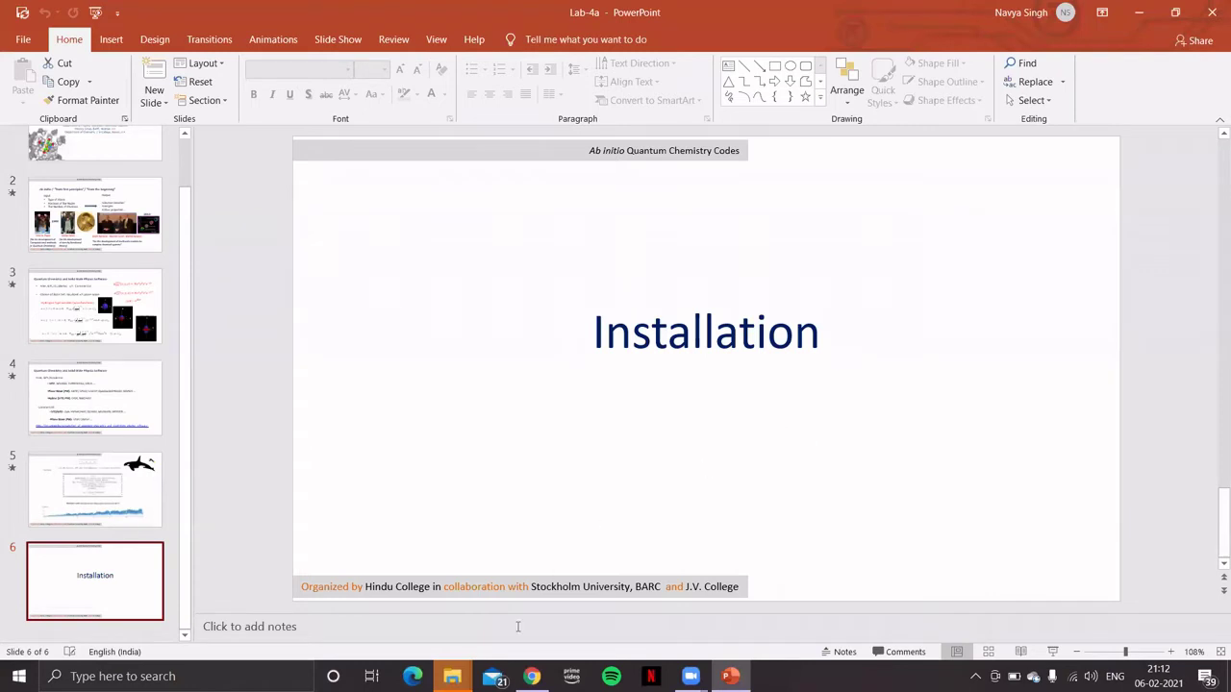
# Open the ORCA Forum portal from the search results, log in, and go to Downloads
pyautogui.click(531, 676)
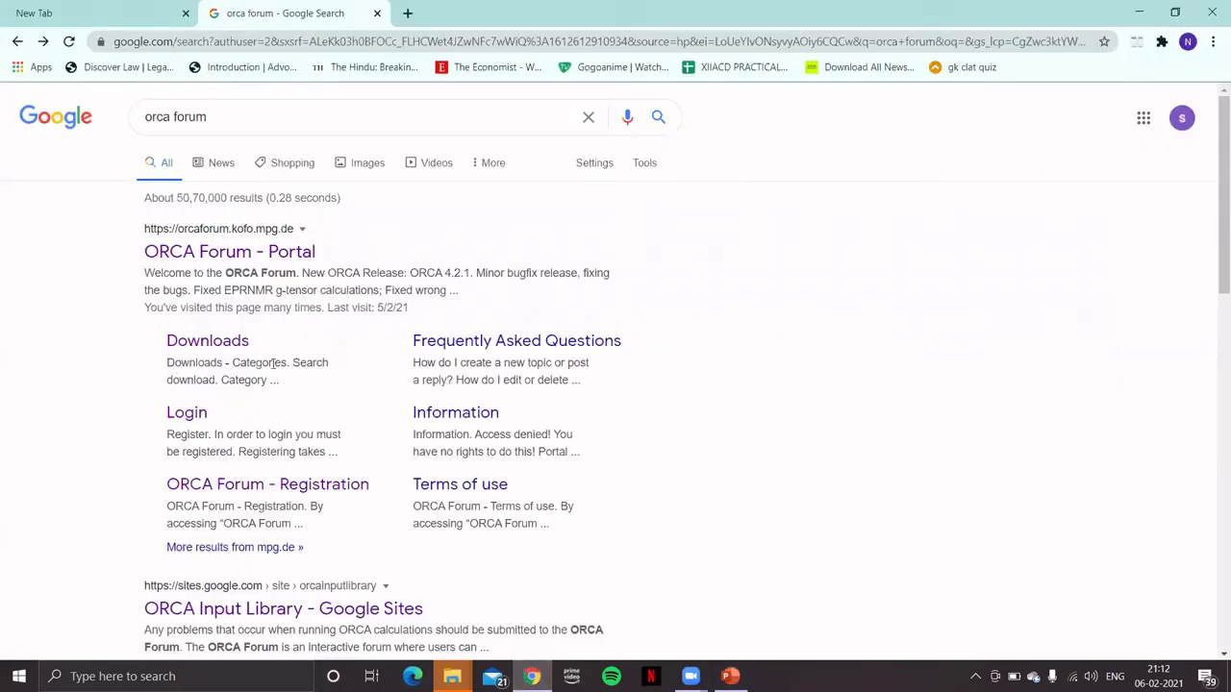
pyautogui.click(276, 254)
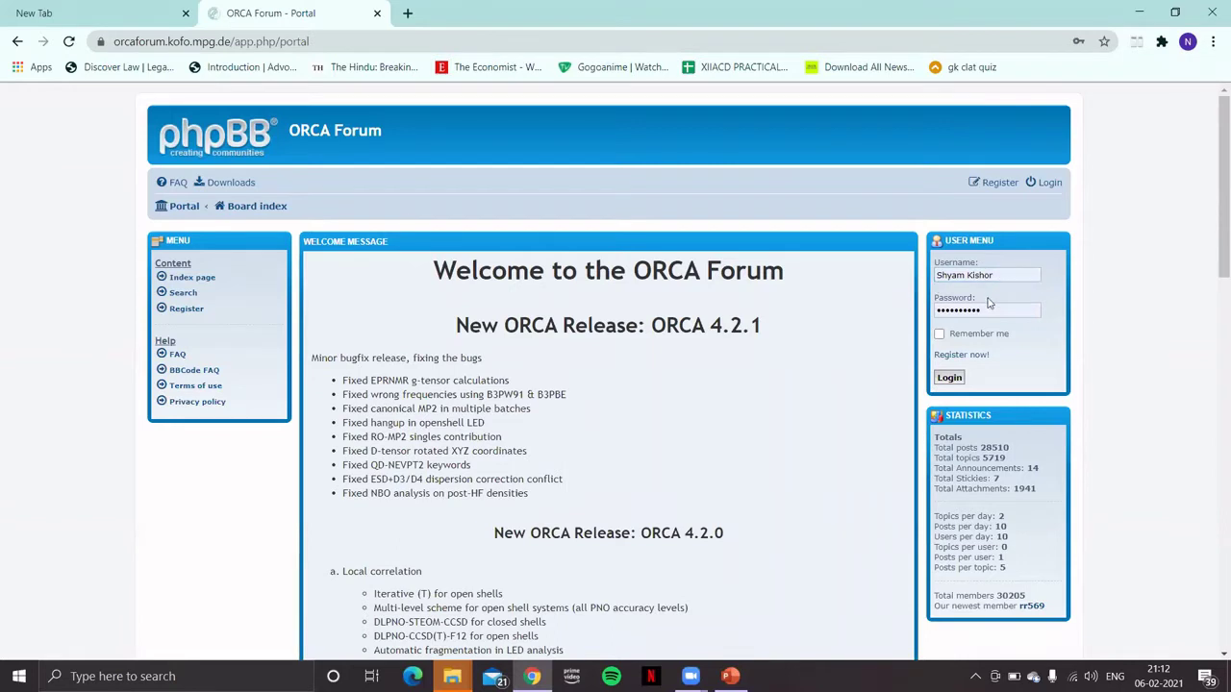
pyautogui.click(950, 380)
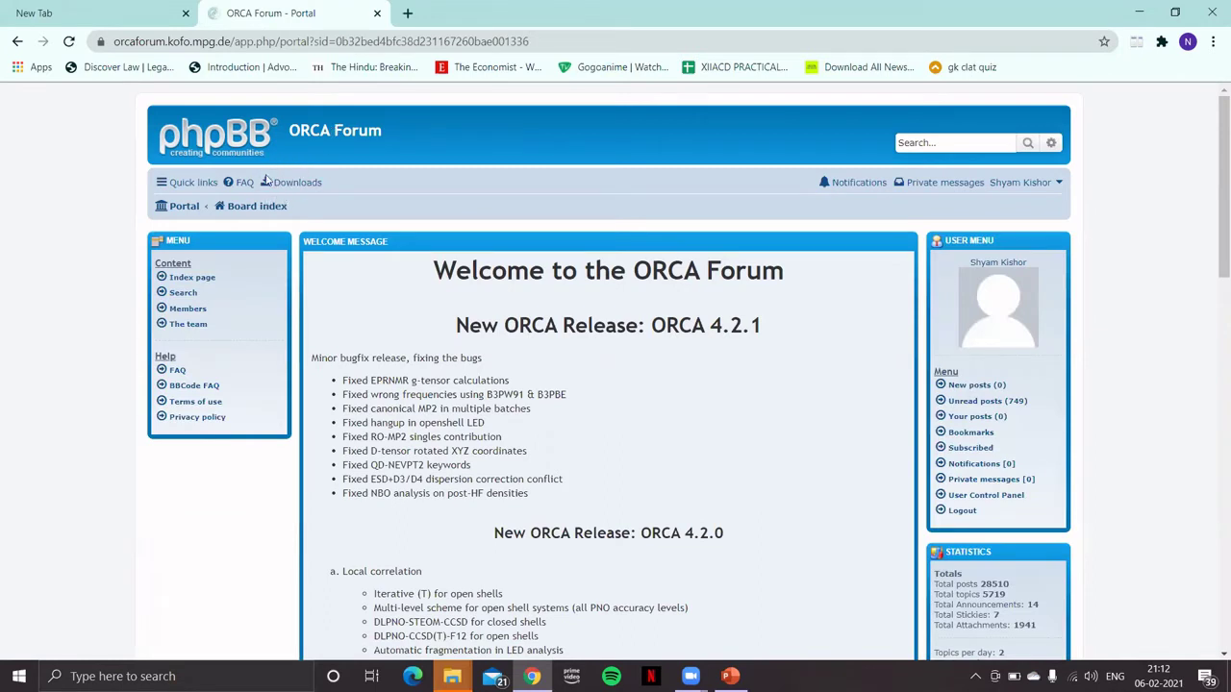
pyautogui.click(288, 187)
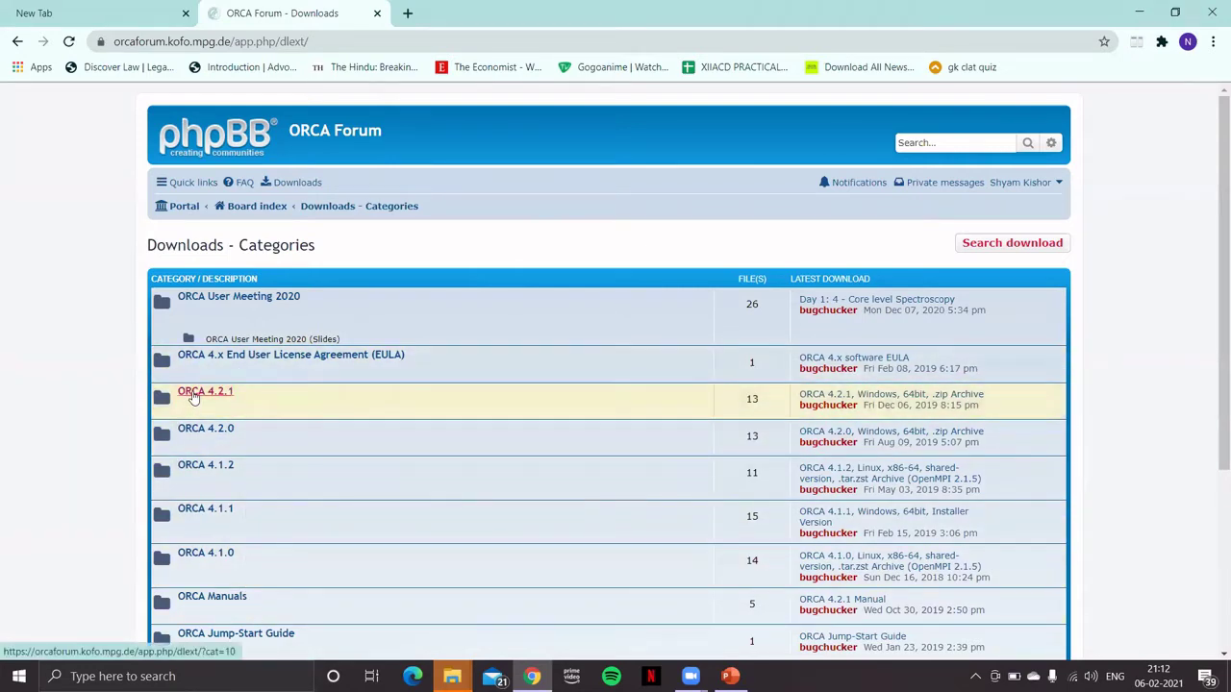
# Download and launch the ORCA 4.2.1 Windows 64-bit installer, then minimise the browser
pyautogui.click(192, 396)
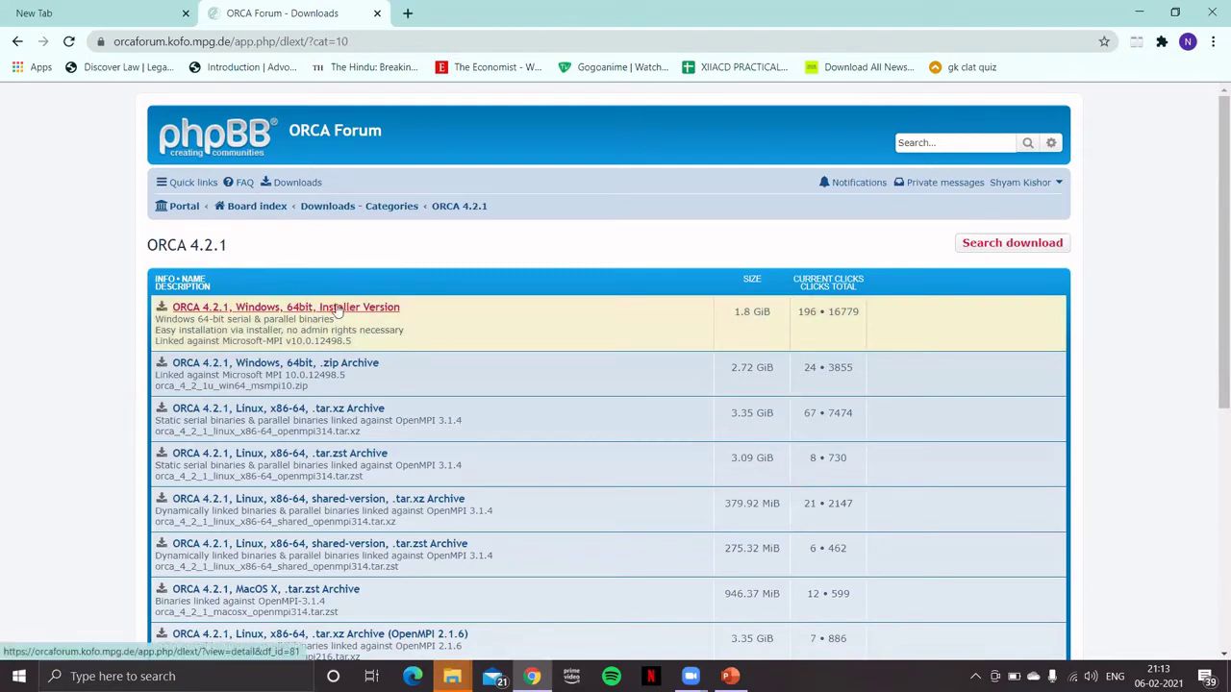
pyautogui.click(338, 308)
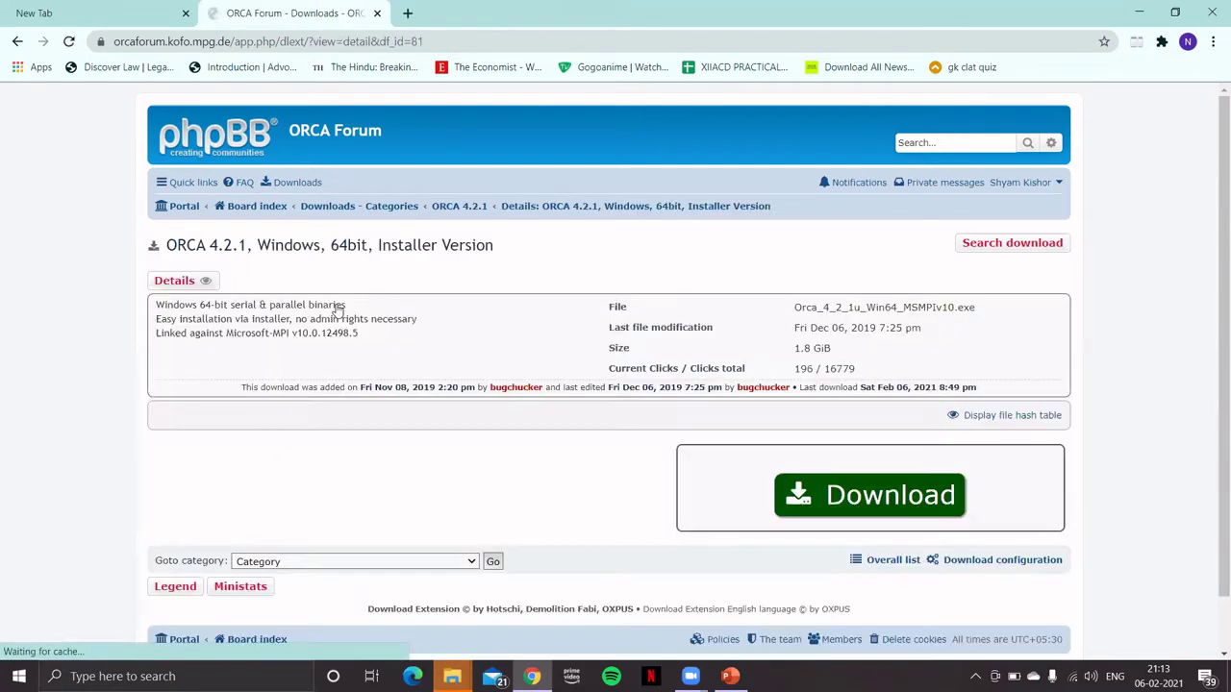
pyautogui.click(878, 495)
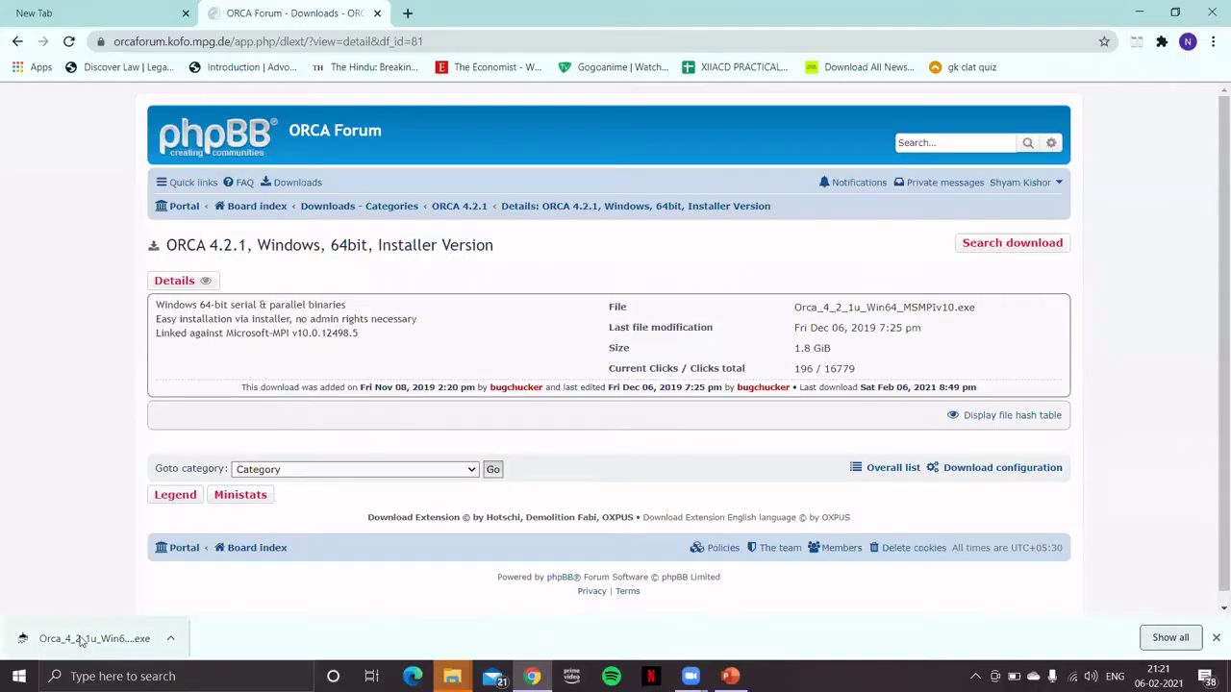
pyautogui.click(82, 640)
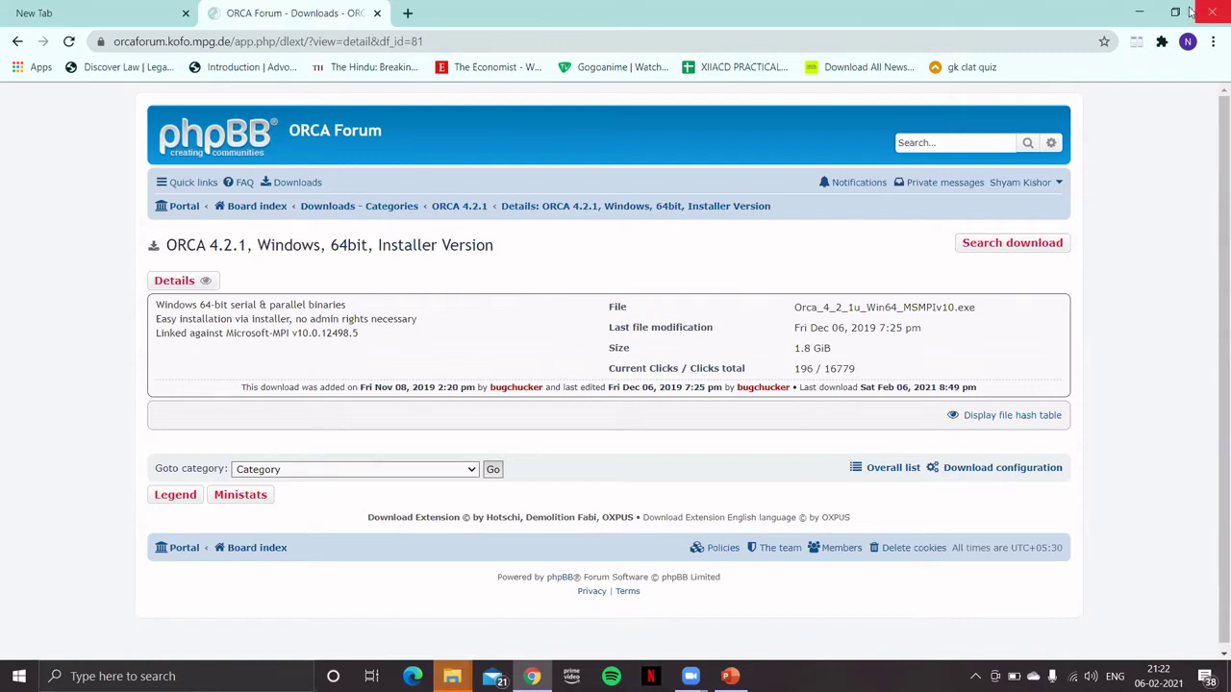
pyautogui.click(1139, 14)
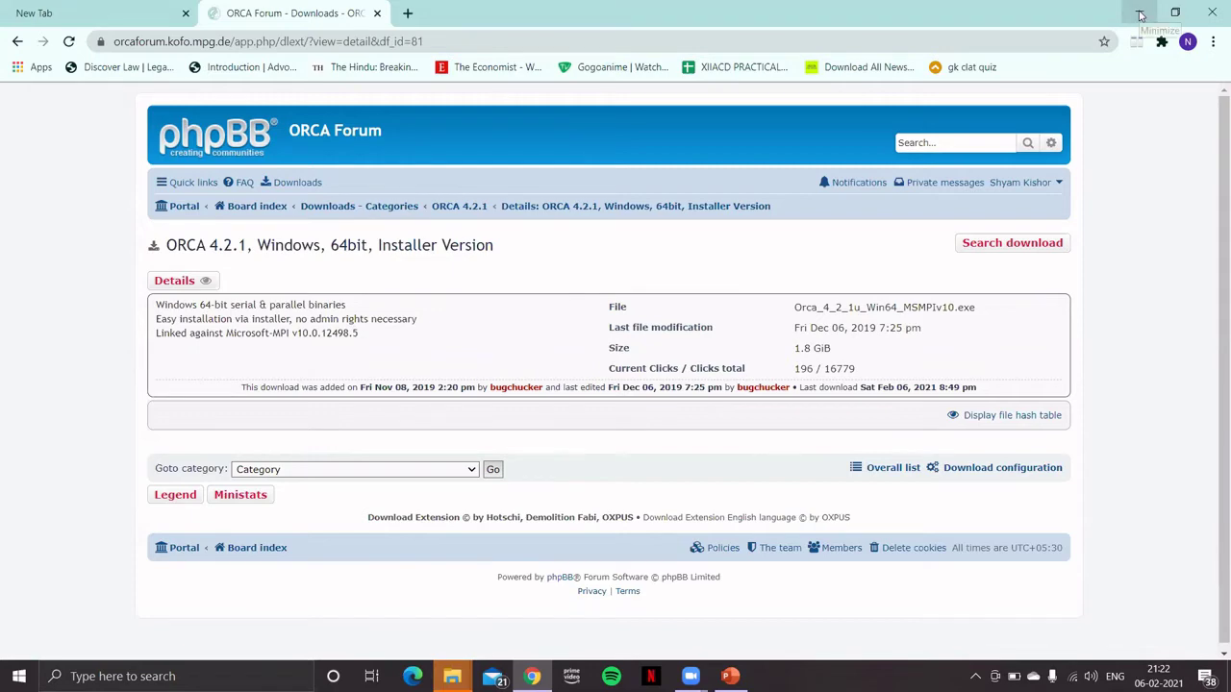
# Minimise the presentation and recording-folder windows to reveal the ORCA setup wizard
pyautogui.click(1140, 14)
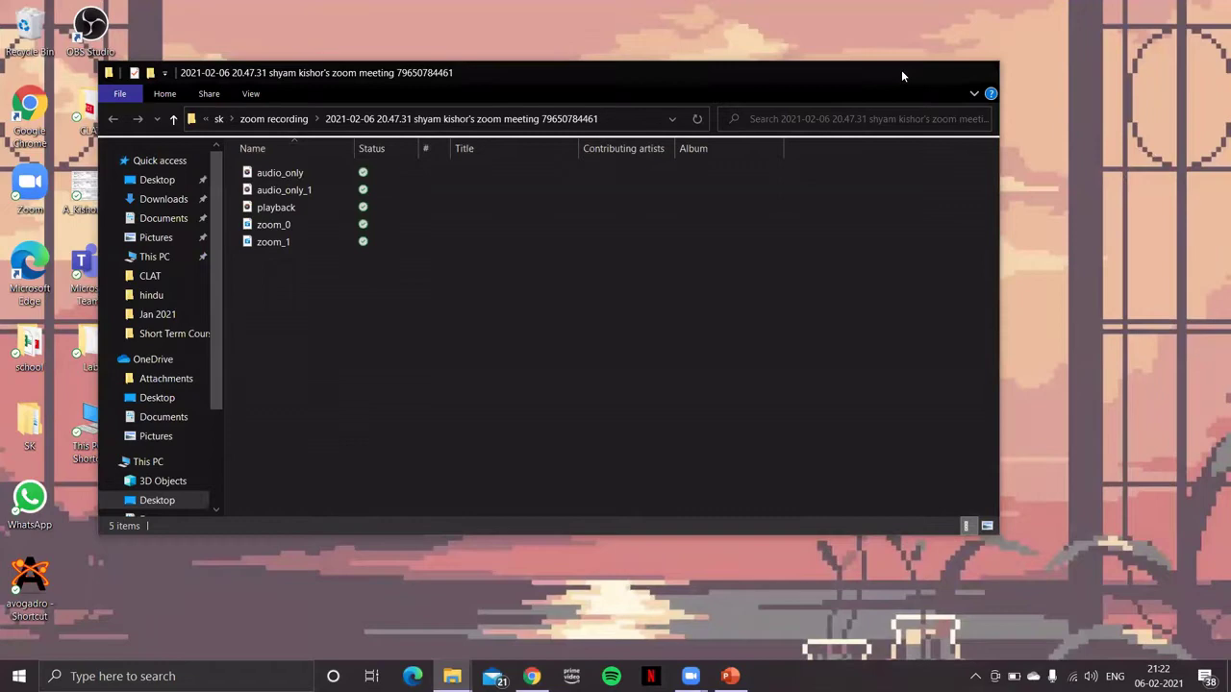
pyautogui.click(902, 71)
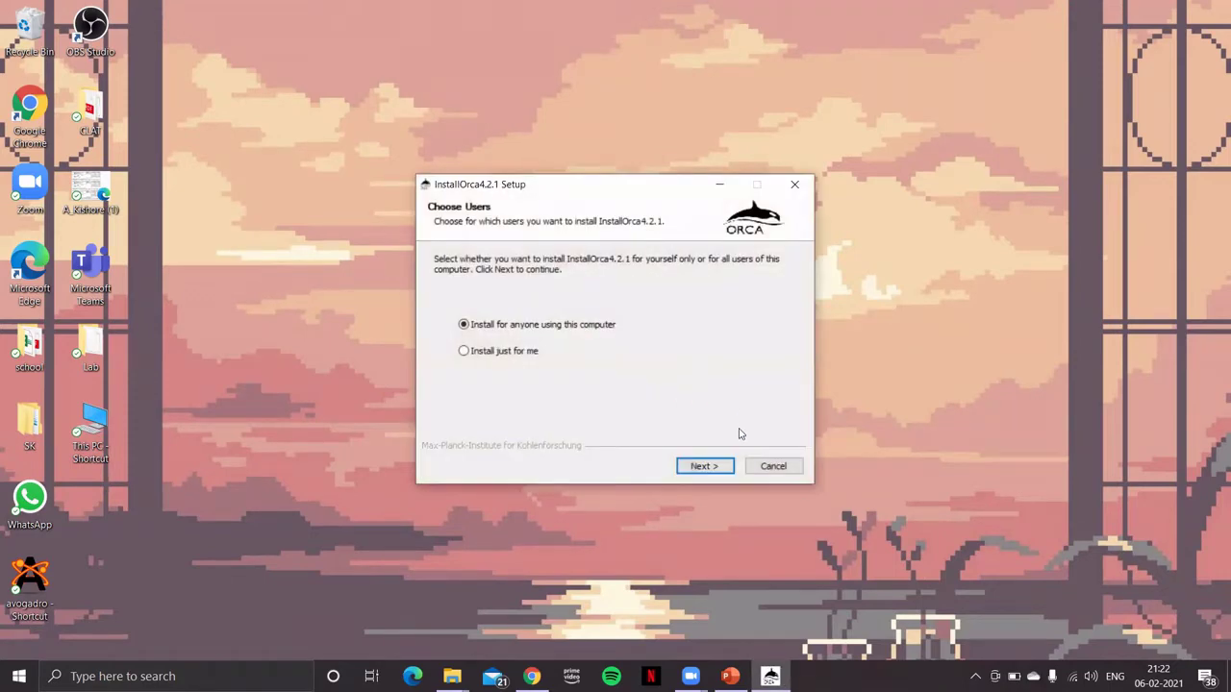
# Install ORCA 4.2.1 for all users with both components into C:\Orca, then close setup
pyautogui.click(715, 468)
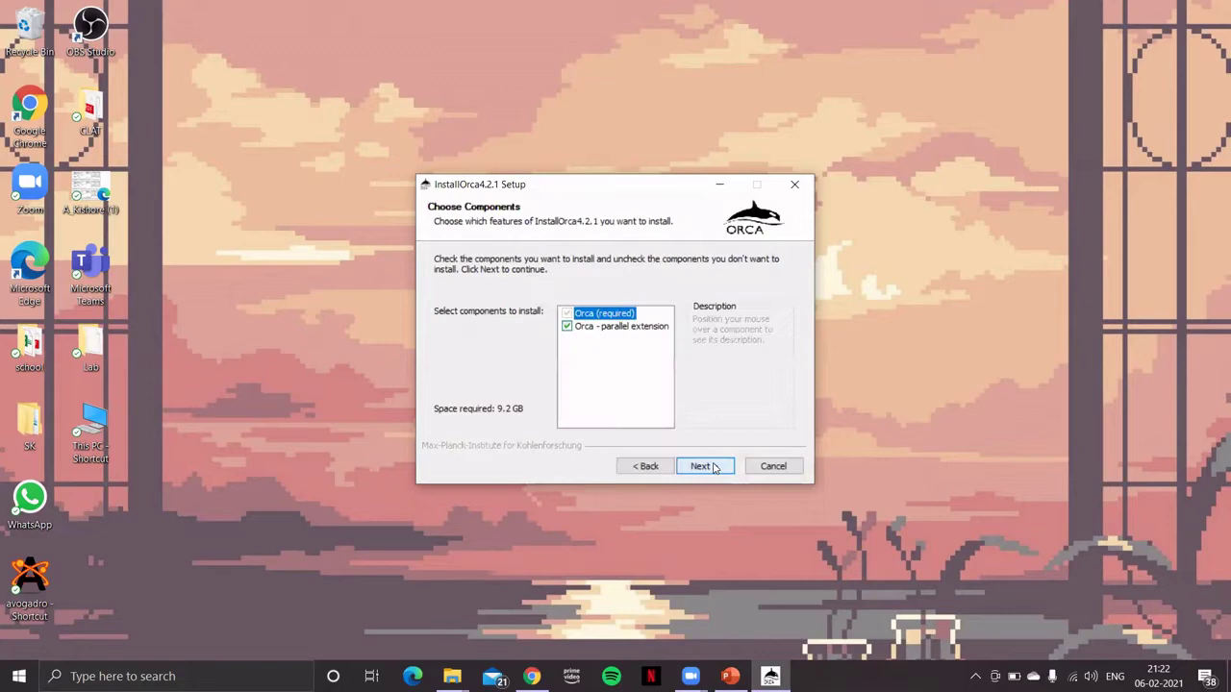
pyautogui.click(715, 468)
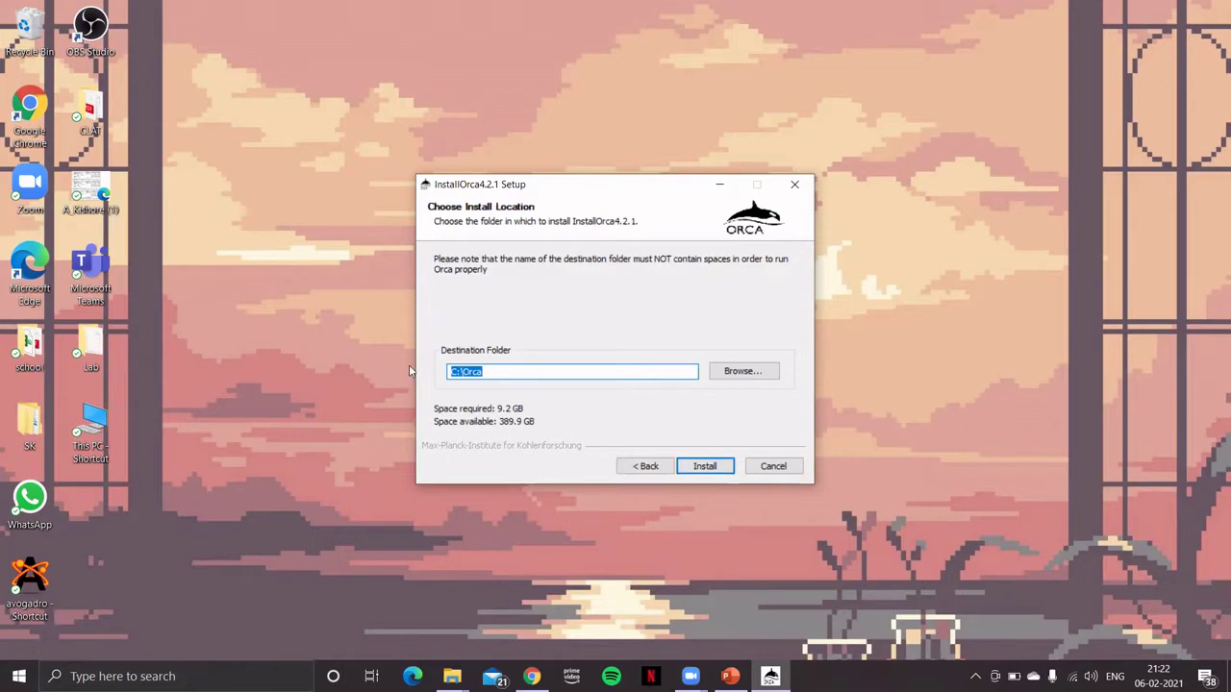
pyautogui.click(705, 466)
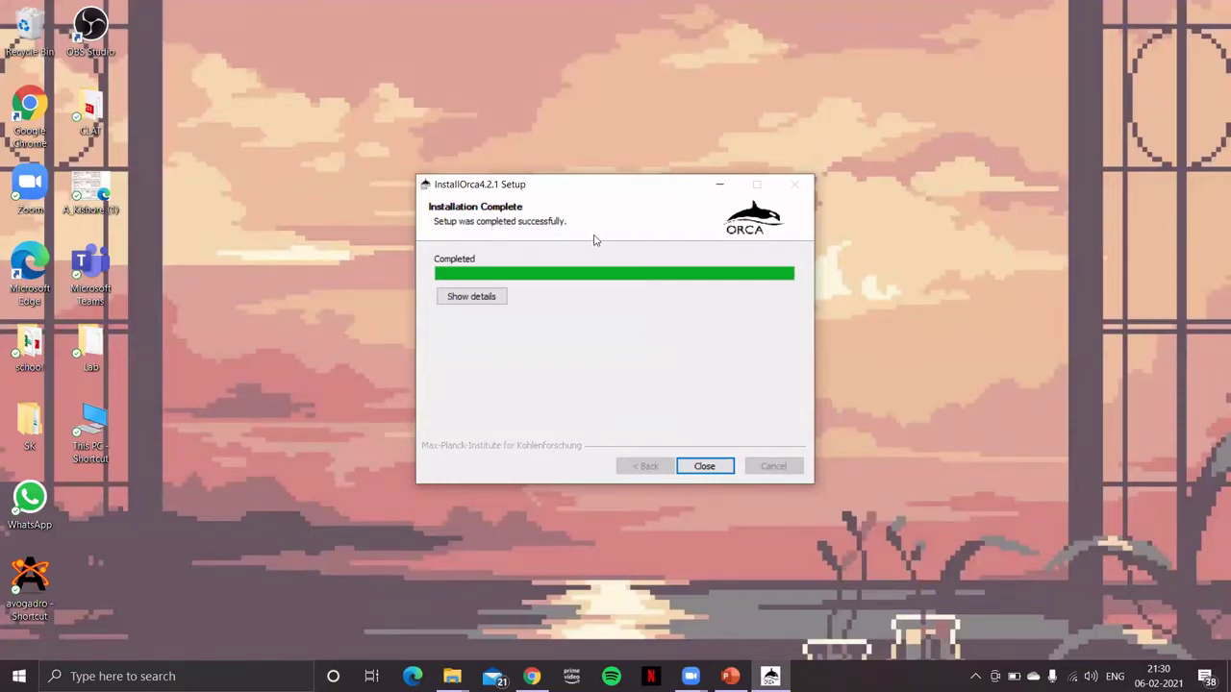
pyautogui.click(703, 467)
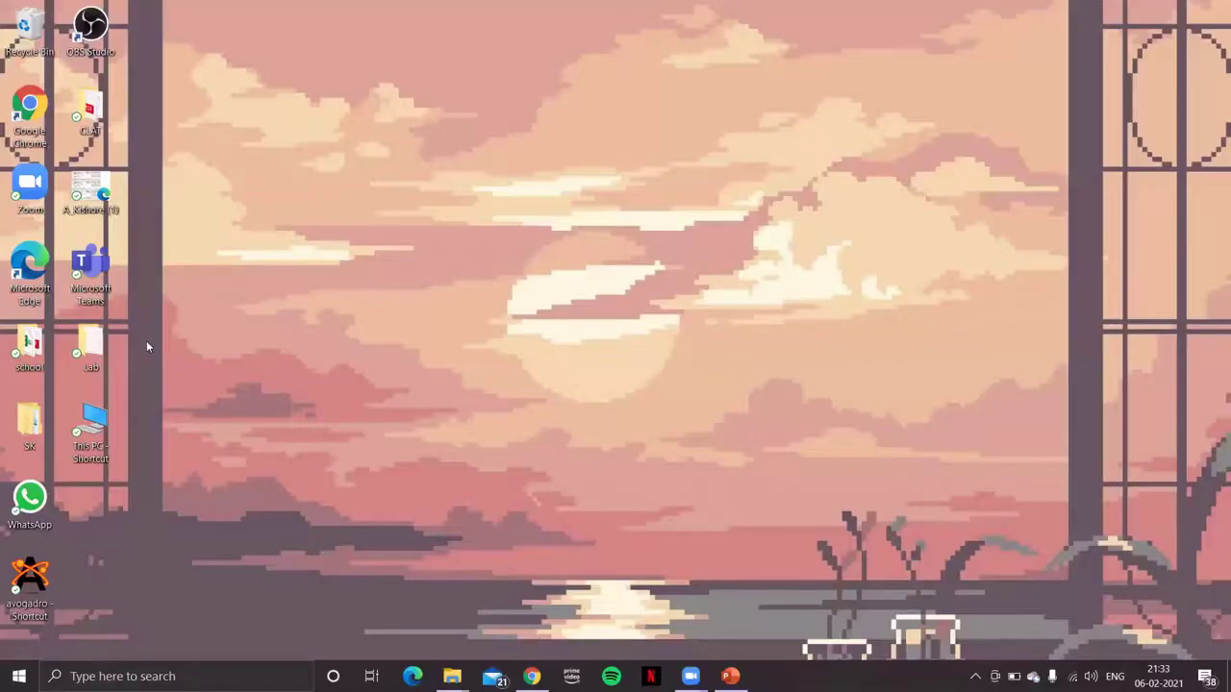
# Browse This PC > OS (C:) > Orca to inspect the installed files, then close the window
pyautogui.doubleClick(97, 426)
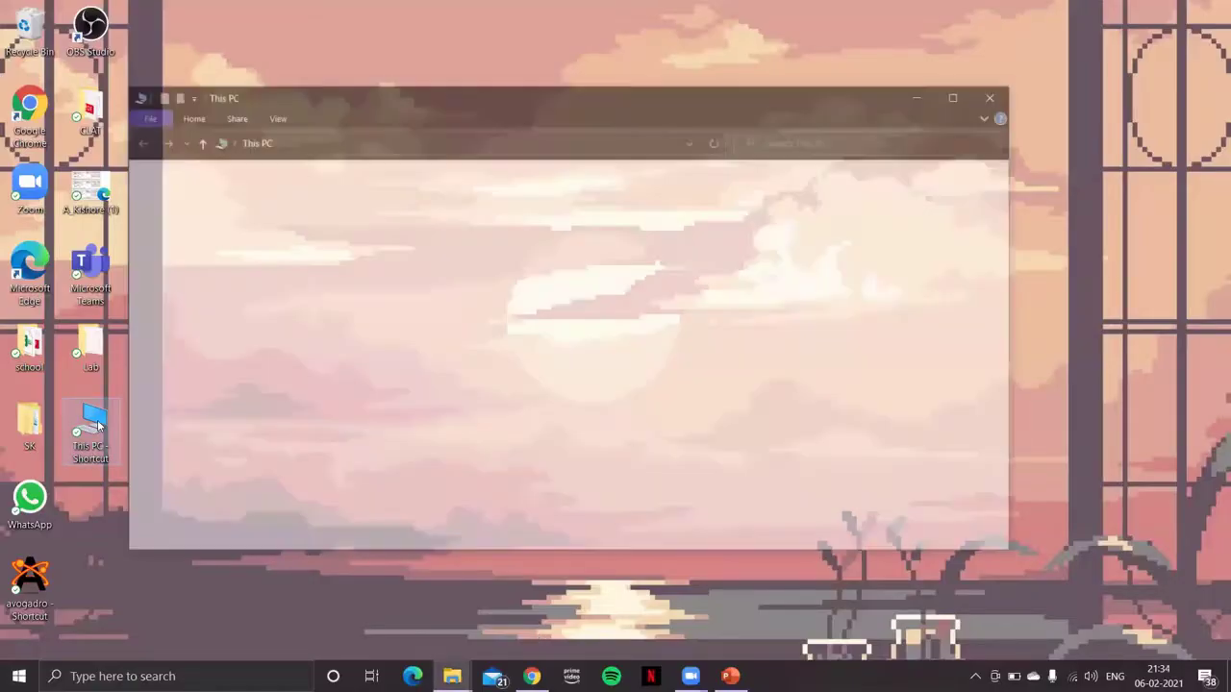
pyautogui.doubleClick(344, 362)
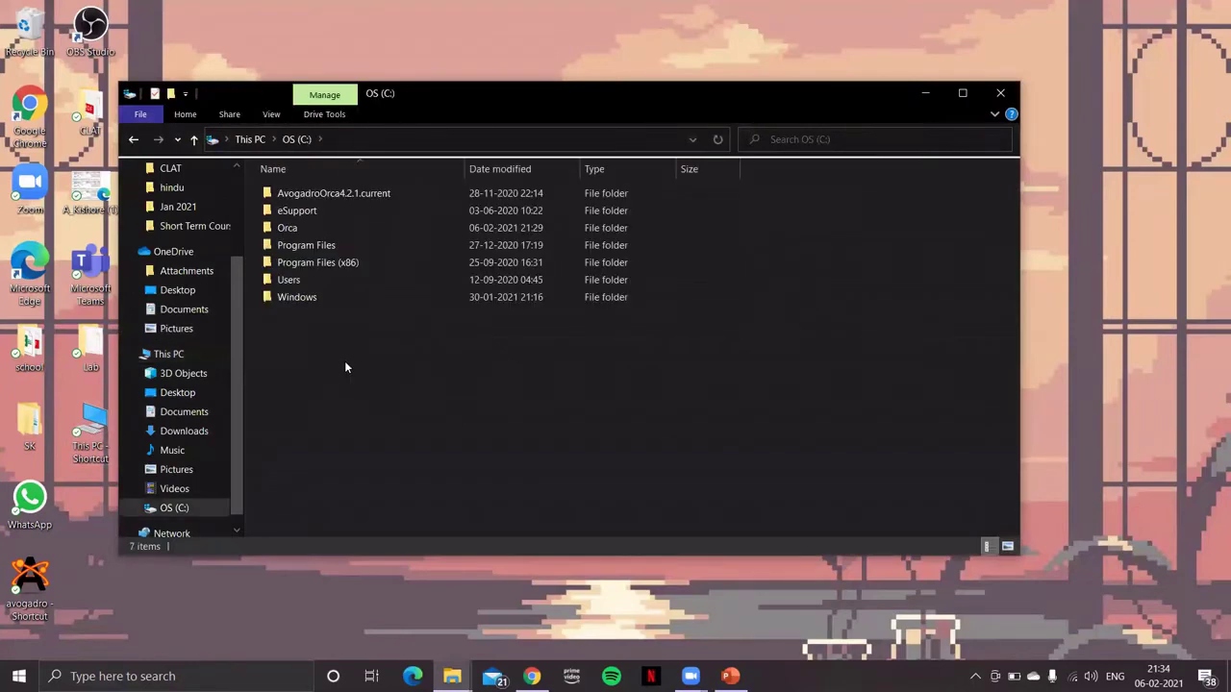
pyautogui.doubleClick(286, 229)
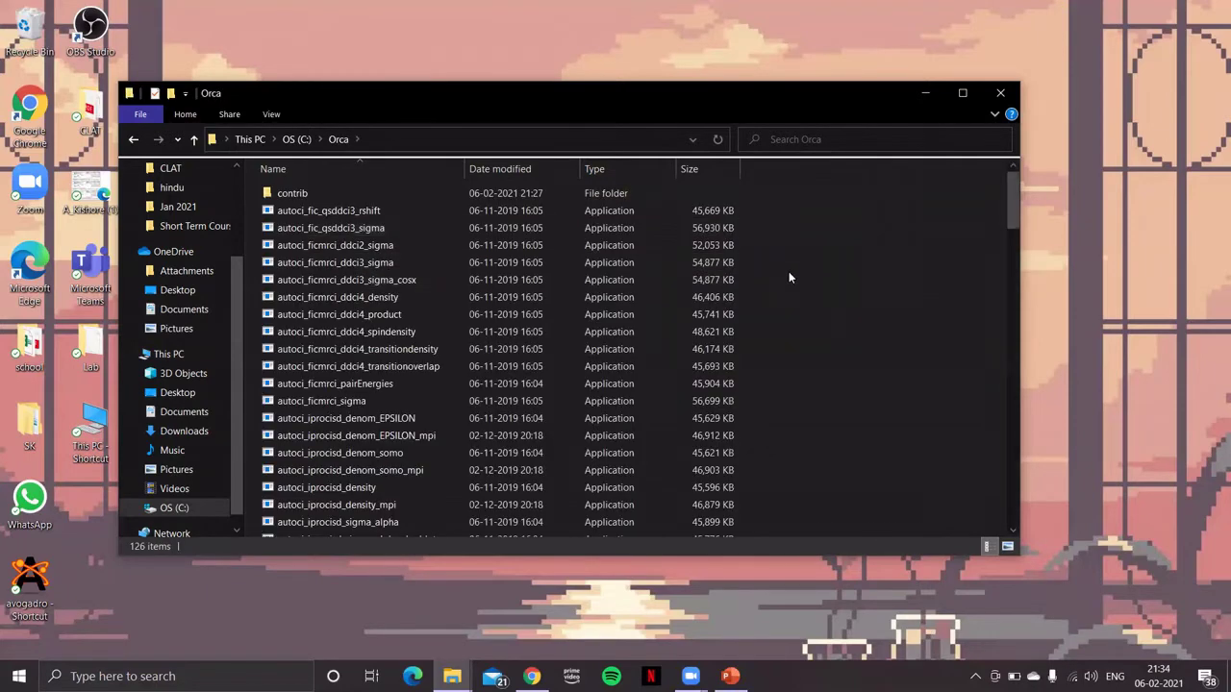
pyautogui.scroll(-7, 774, 250)
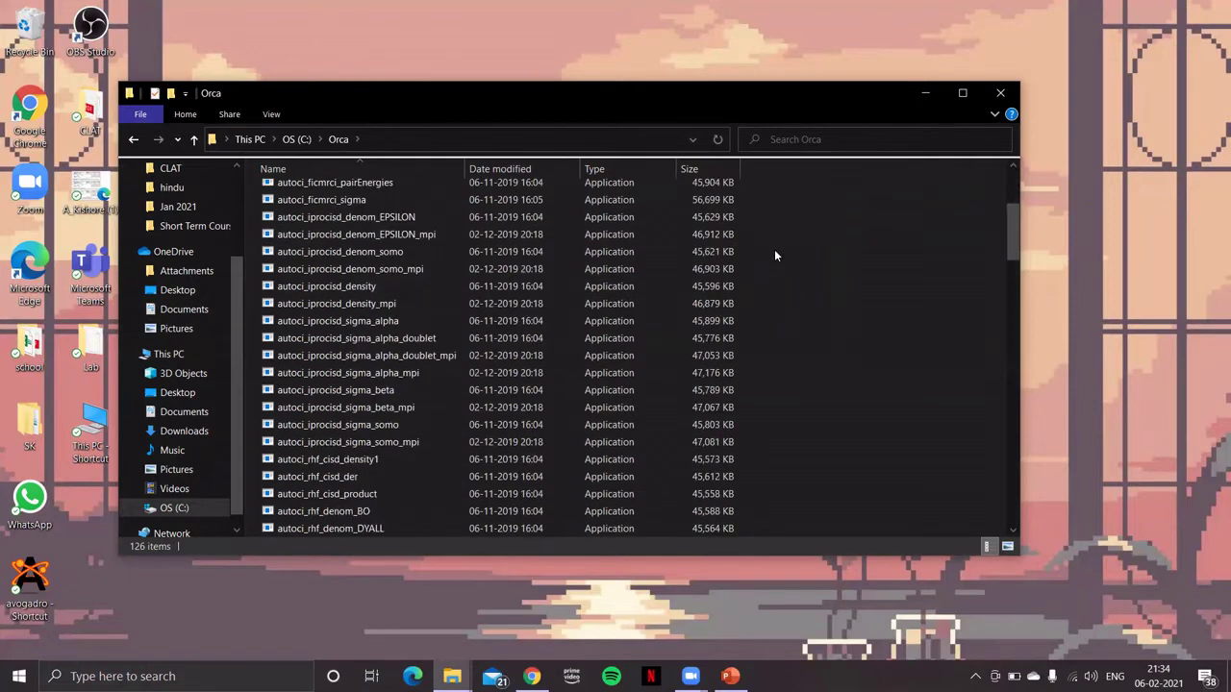
pyautogui.scroll(-3, 774, 256)
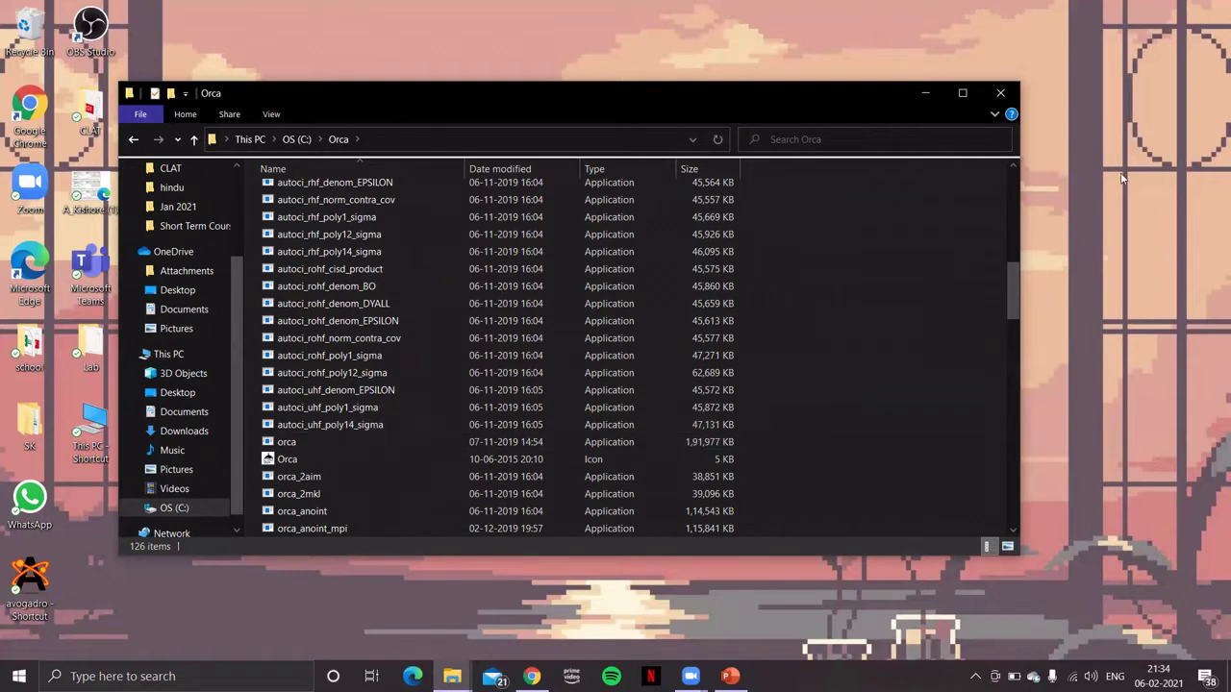
pyautogui.click(999, 96)
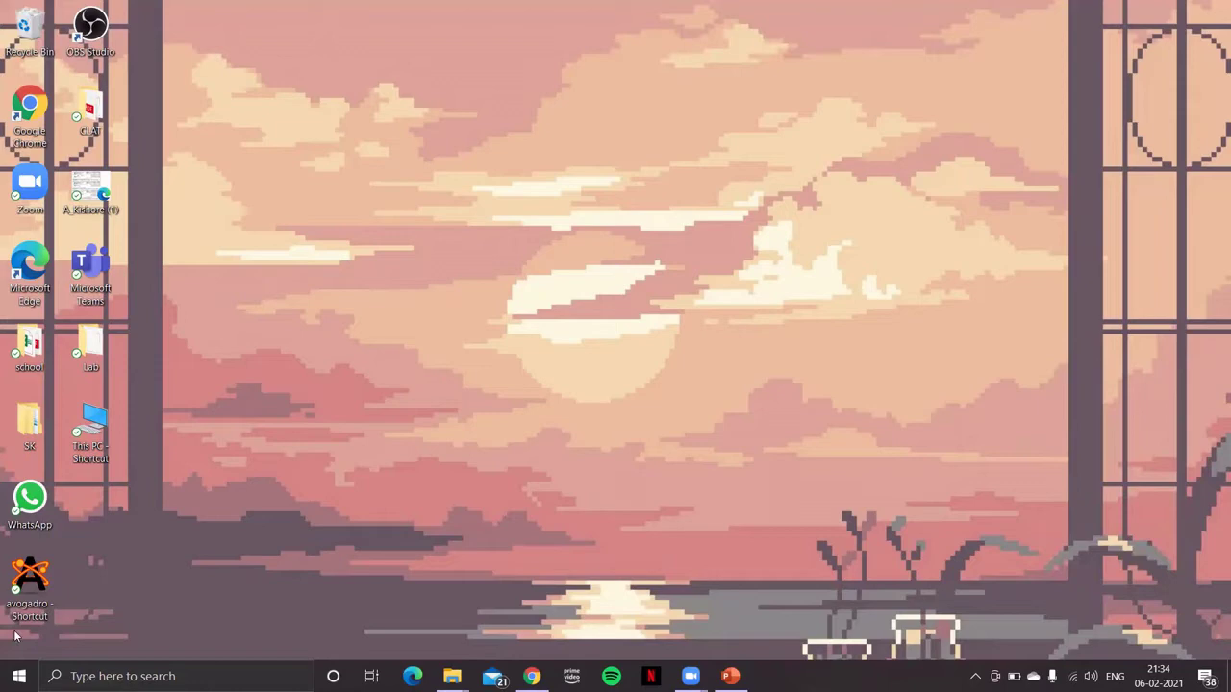
# Open Windows PowerShell from the Start quick menu and close it again
pyautogui.rightClick(19, 676)
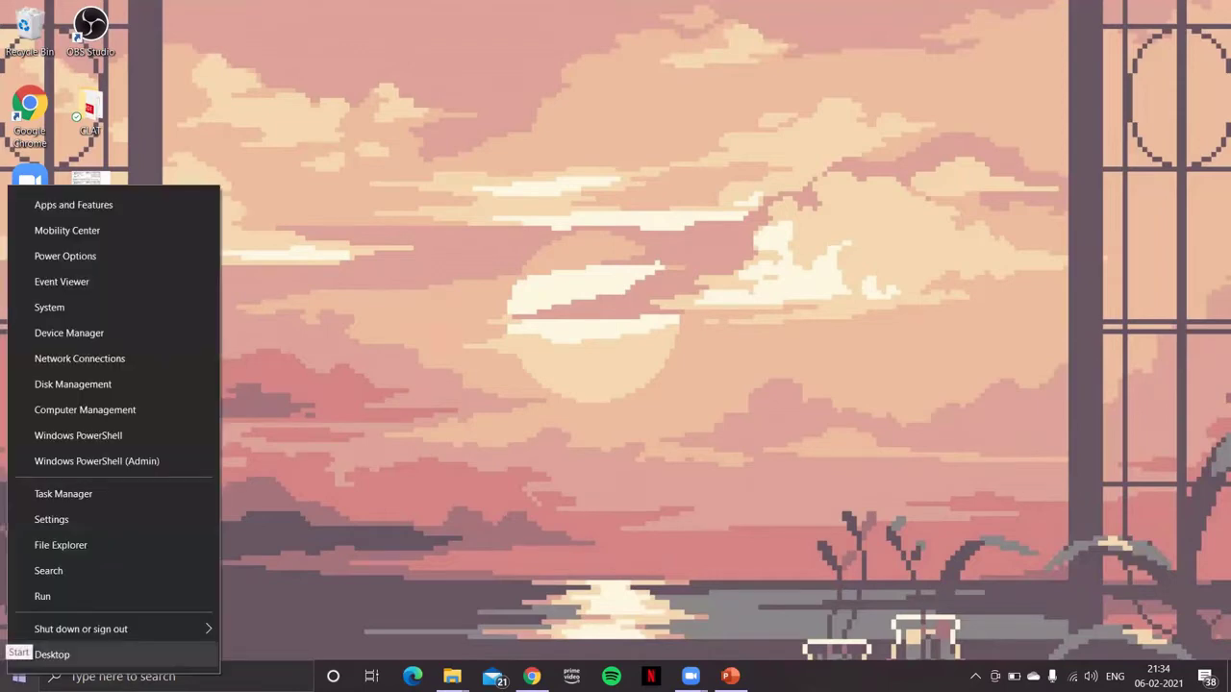
pyautogui.click(96, 437)
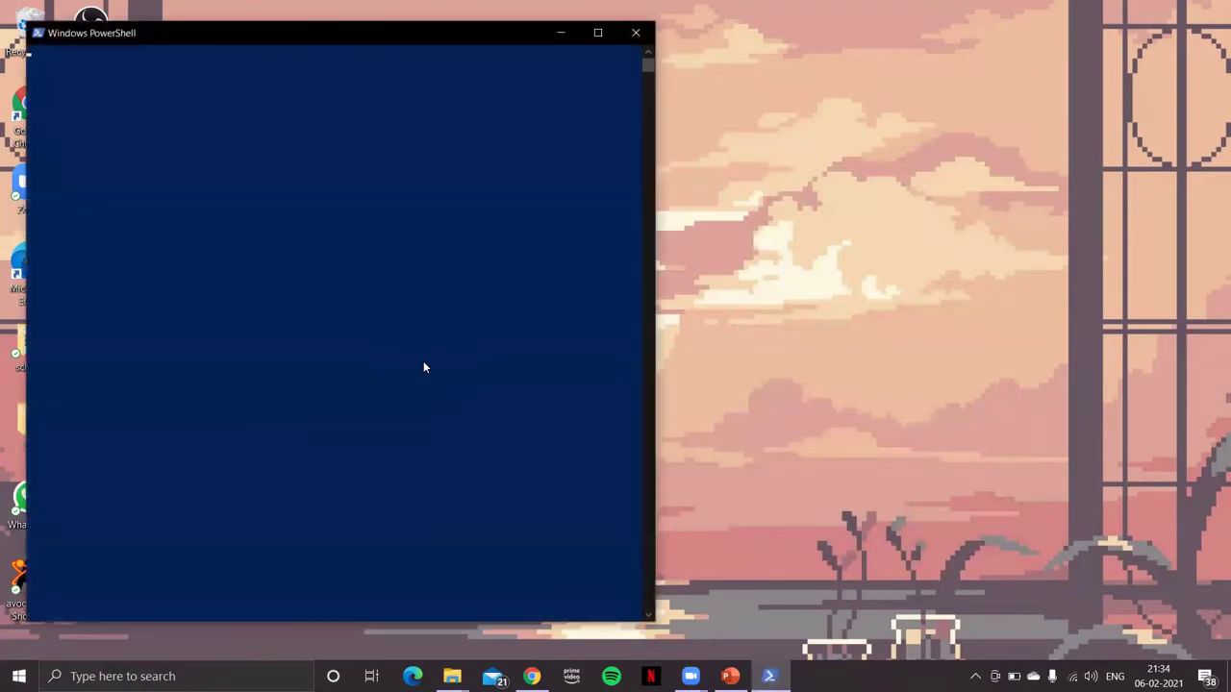
pyautogui.click(637, 34)
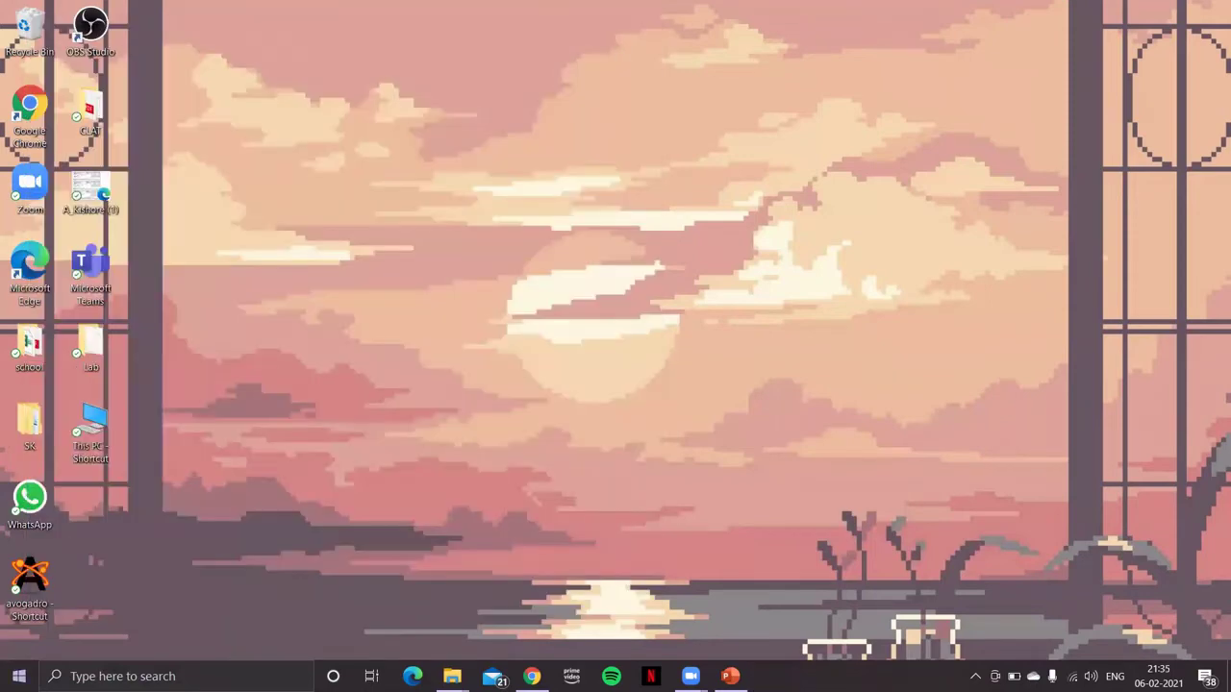
# Launch Command Prompt through the Run box with 'cmd'
pyautogui.rightClick(18, 676)
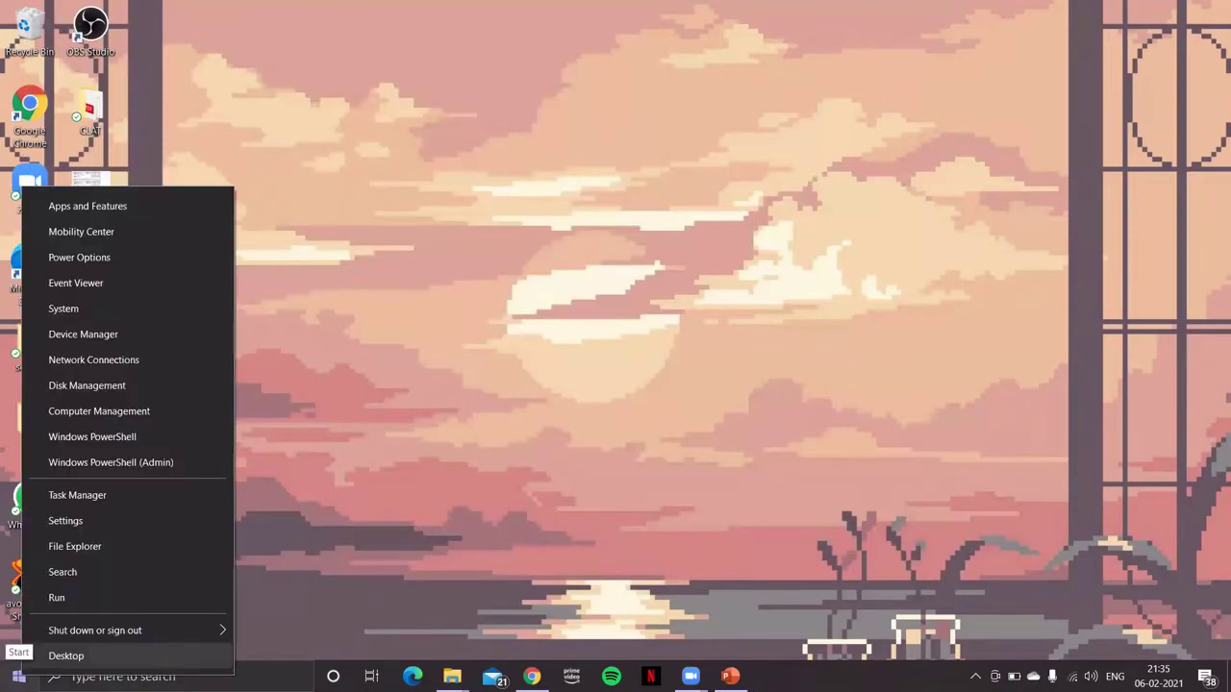
pyautogui.click(60, 598)
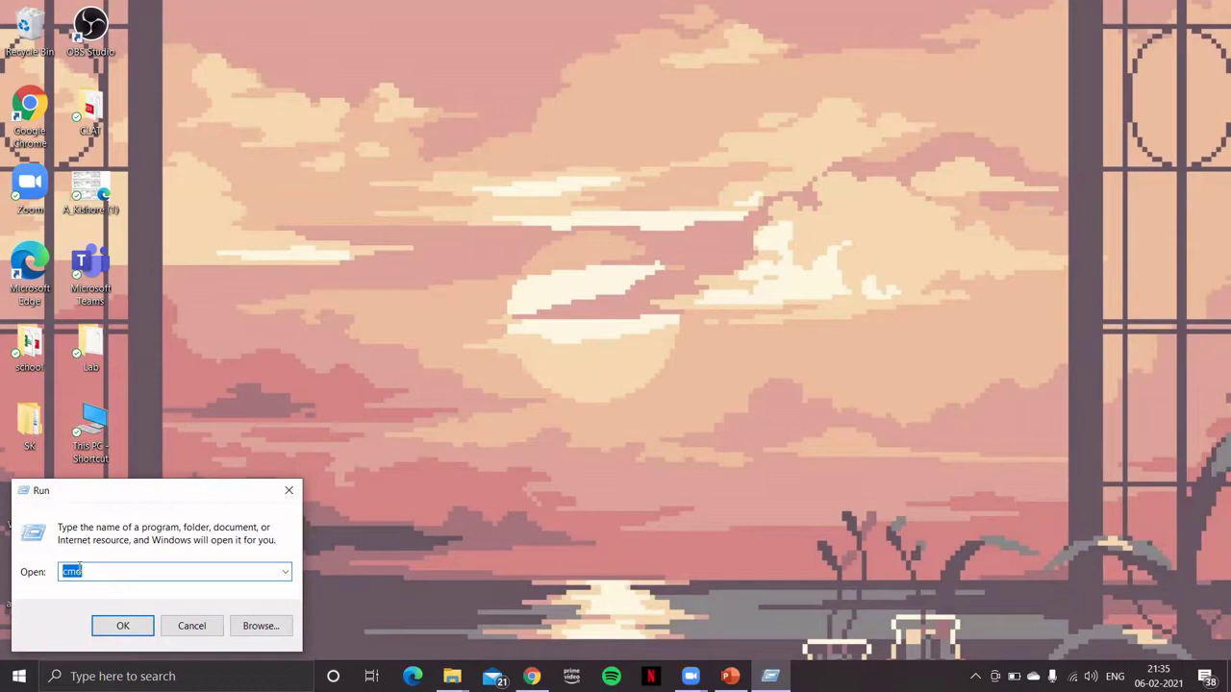
pyautogui.click(133, 625)
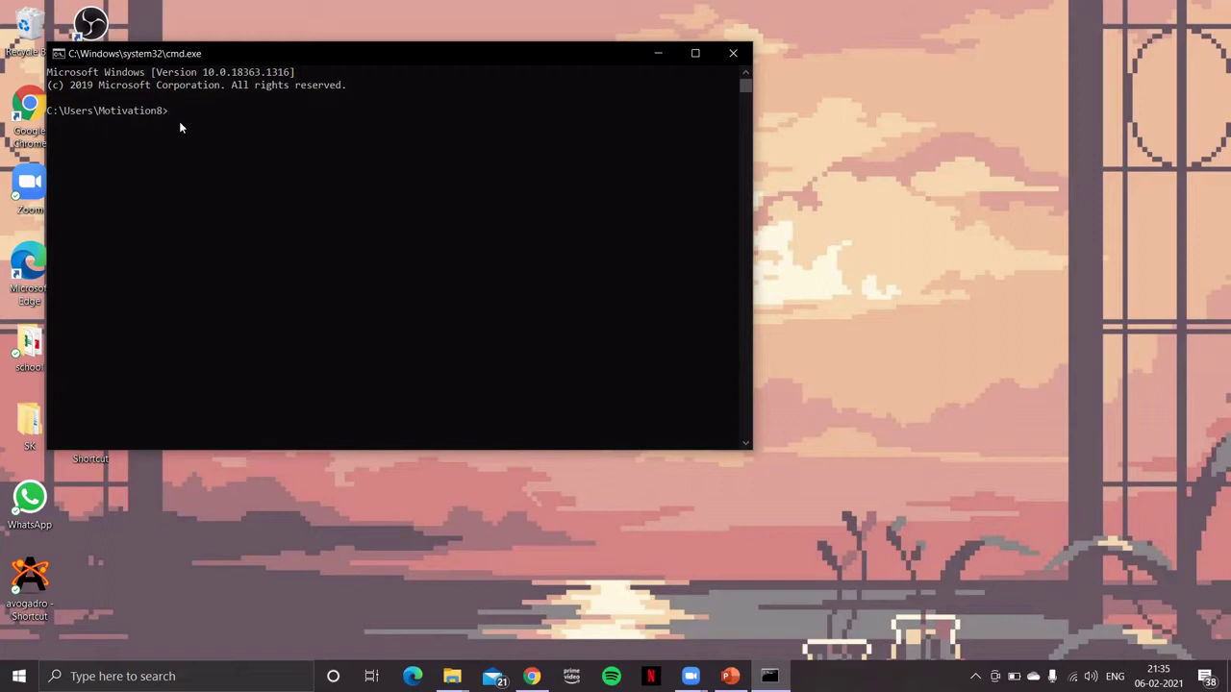
# List the home folder, then change into OneDrive and list its contents
pyautogui.write('dir')
pyautogui.press('Return')
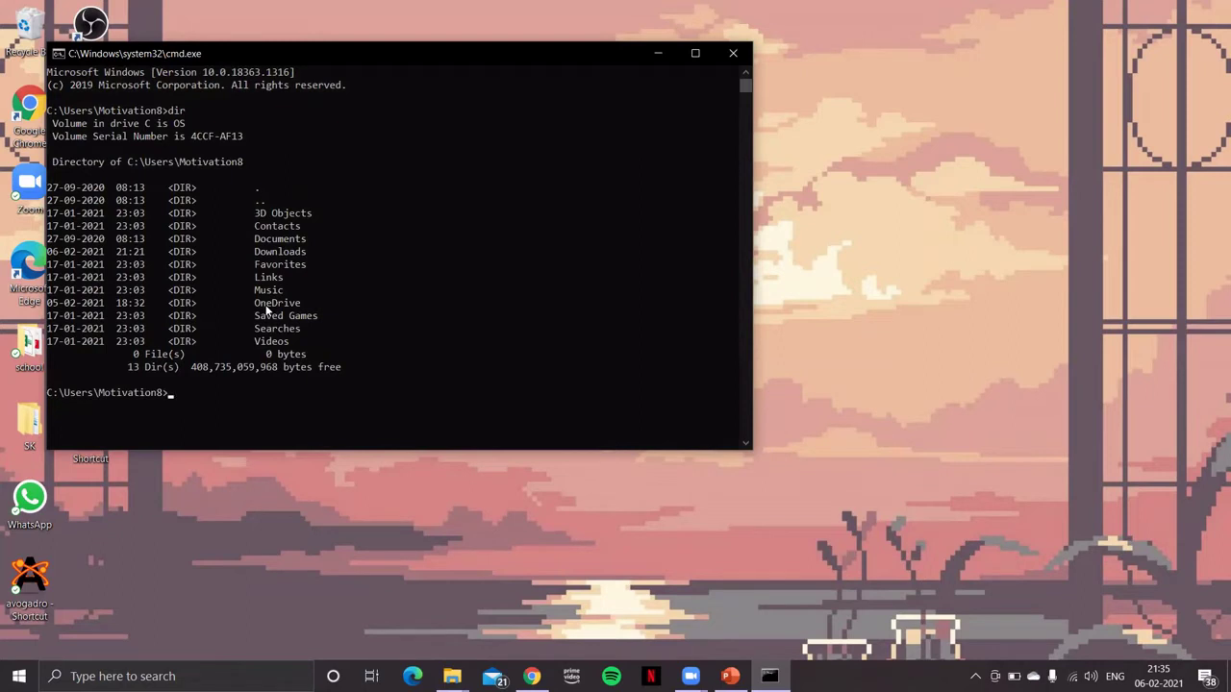
pyautogui.write('cd On')
pyautogui.press('Tab')
pyautogui.press('Return')
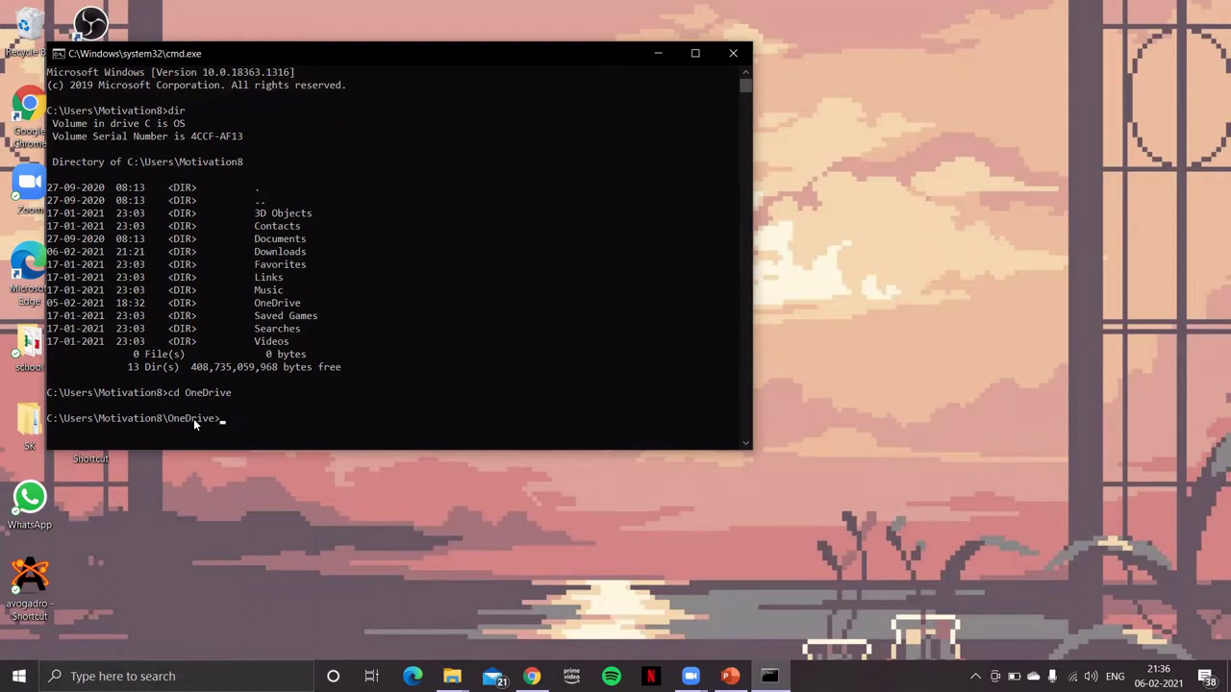
pyautogui.write('r')
pyautogui.press('Return')
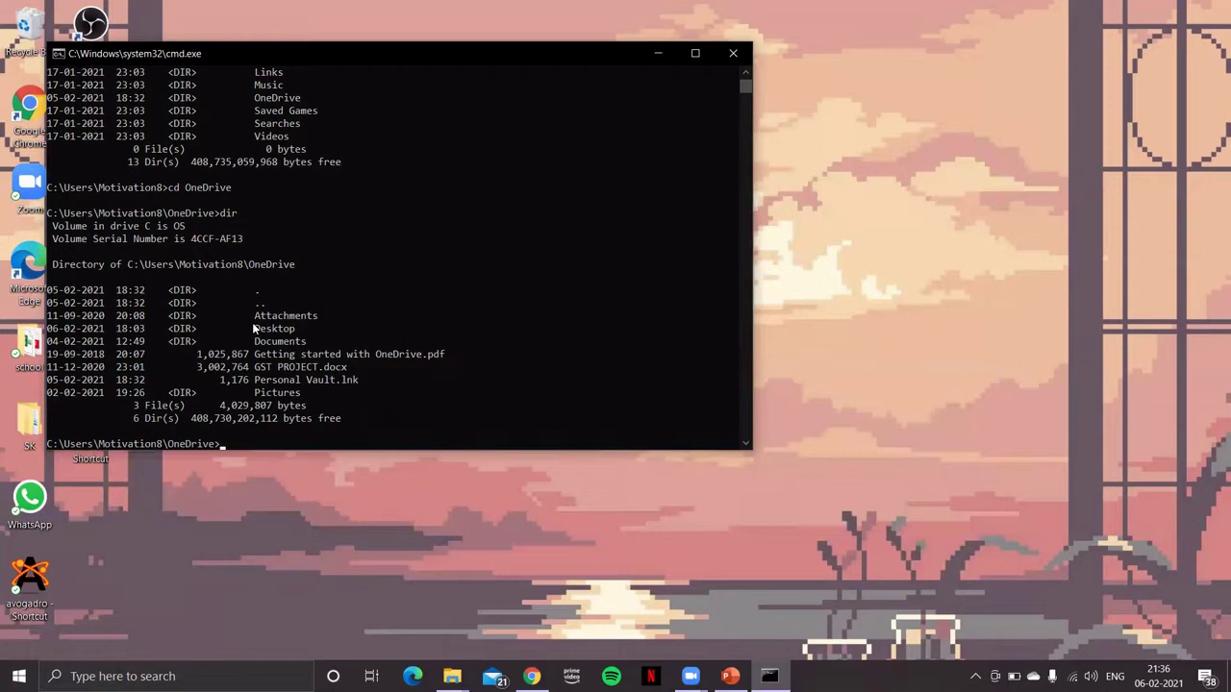
# Change into the Desktop folder, centre the console, and list Desktop's contents
pyautogui.write('cd Desktop')
pyautogui.press('Return')
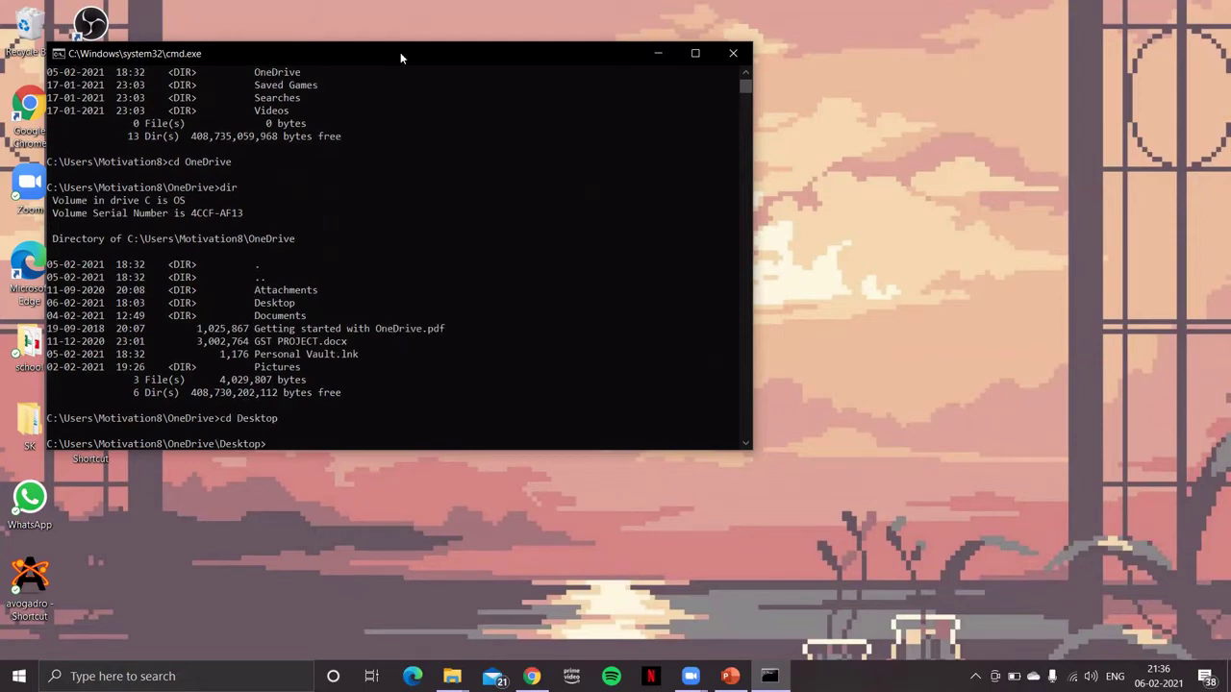
pyautogui.moveTo(400, 52); pyautogui.dragTo(643, 45)
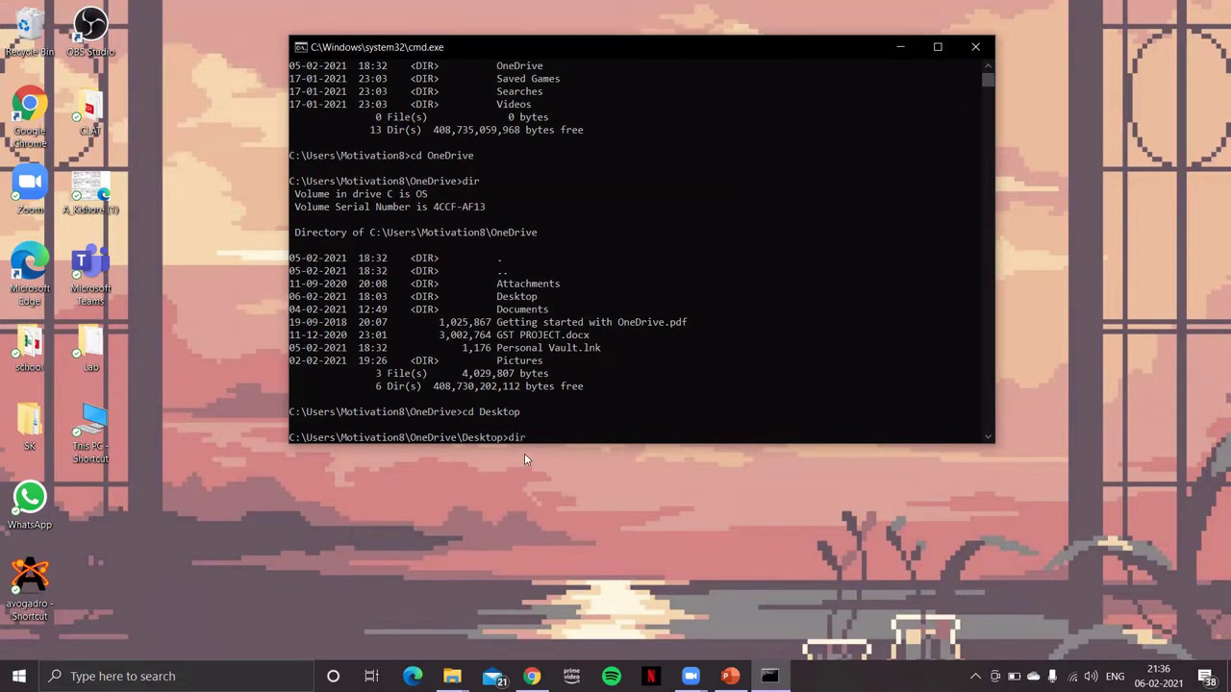
pyautogui.press('Return')
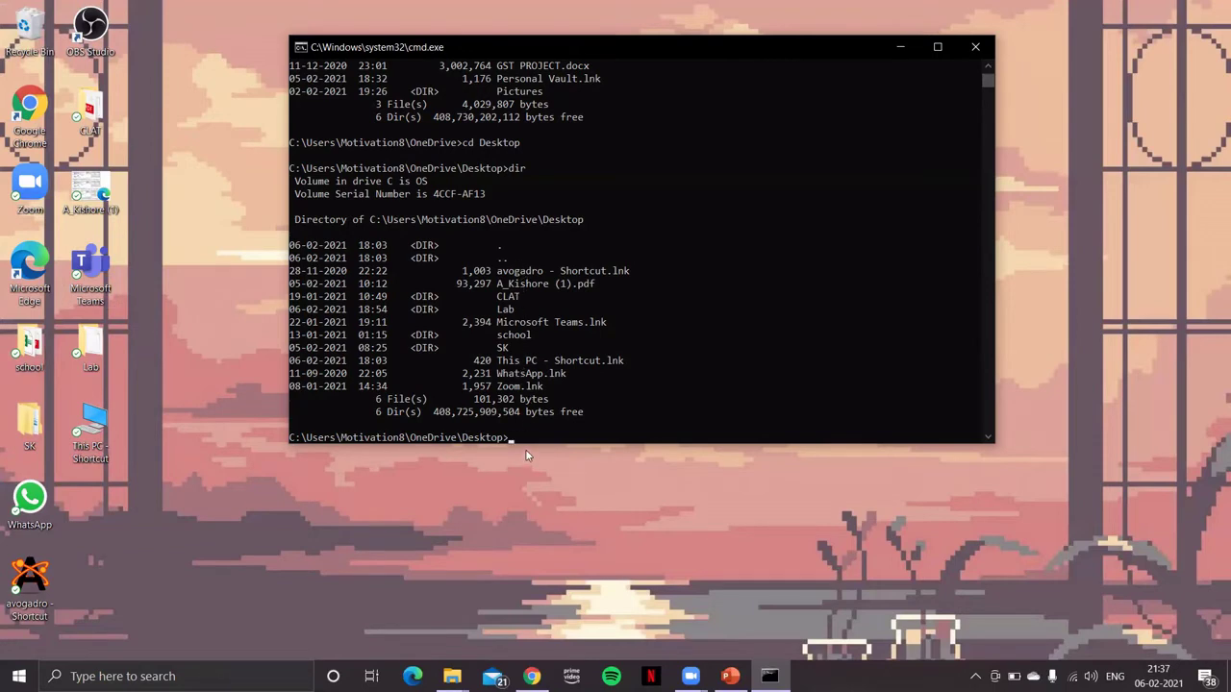
# Go up to OneDrive with cd .. and back into the Desktop folder
pyautogui.write('cd')
pyautogui.write('..')
pyautogui.press('Return')
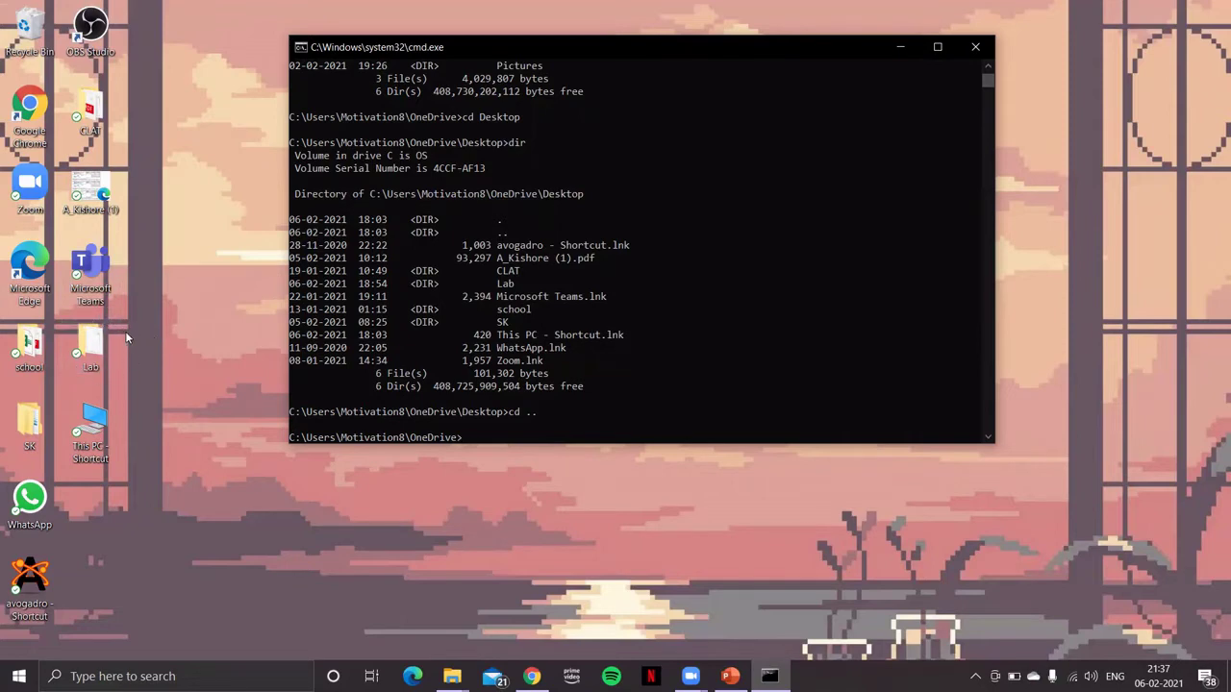
pyautogui.write('cd De')
pyautogui.press('Tab')
pyautogui.press('Return')
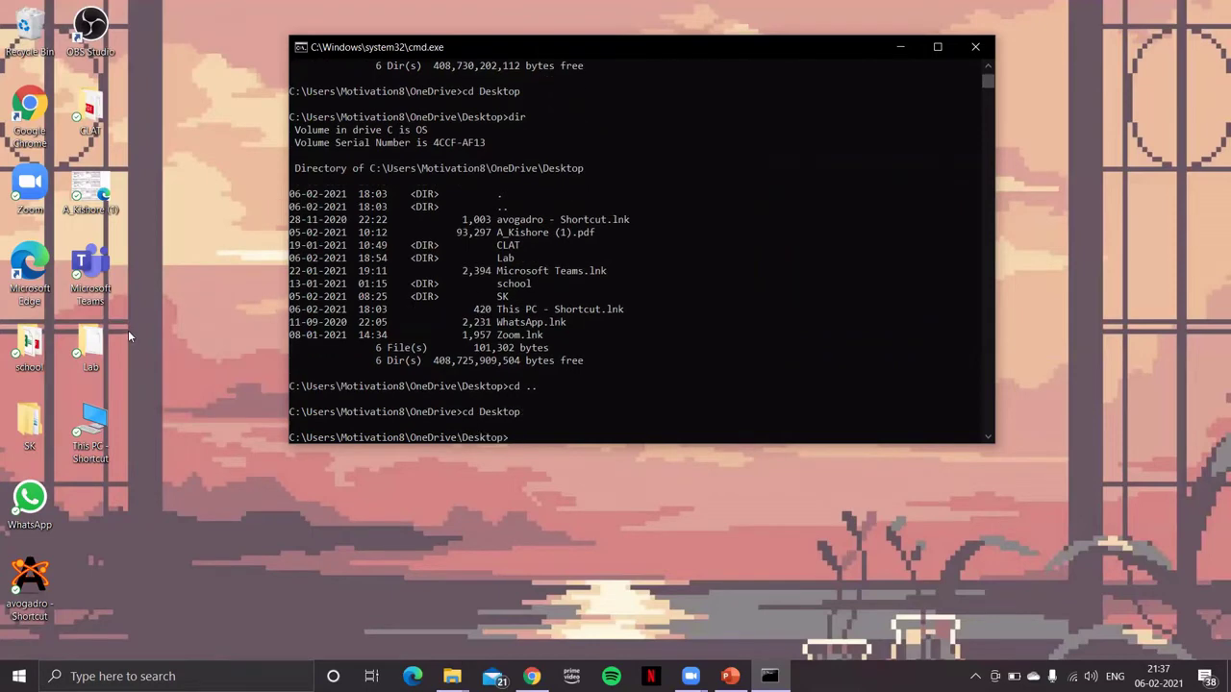
# Enter the Lab folder and list it, showing the single file Test.inp
pyautogui.write('cd Lab')
pyautogui.press('Return')
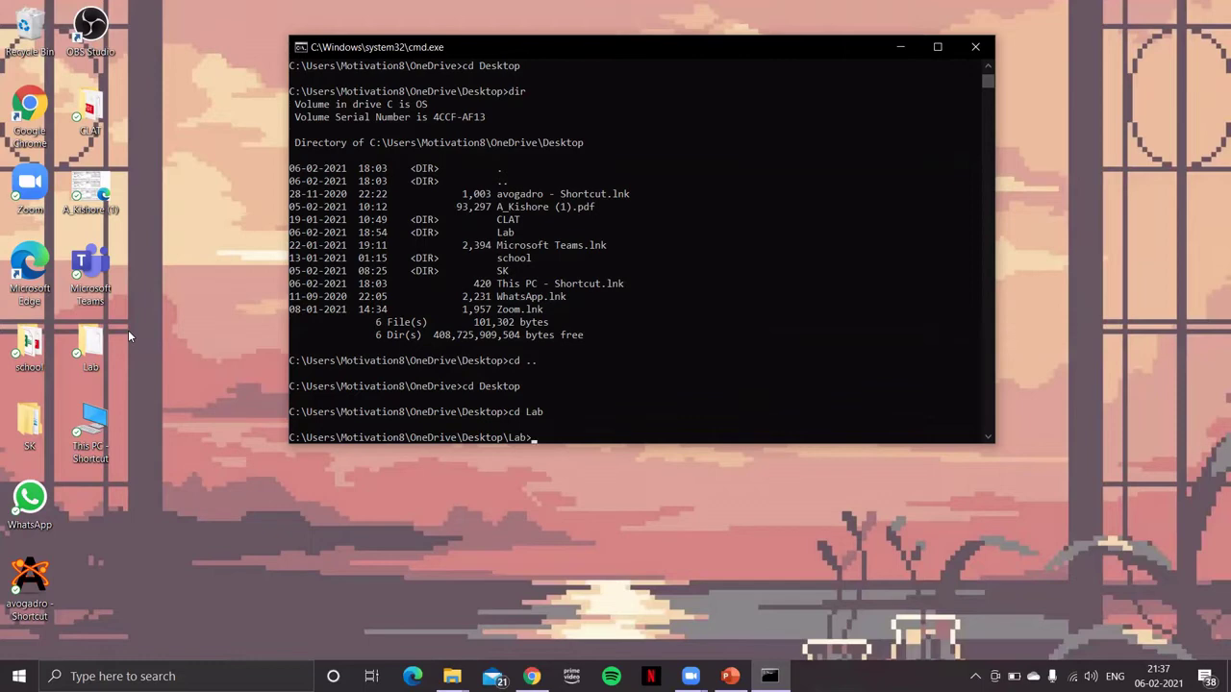
pyautogui.write('dir')
pyautogui.press('Return')
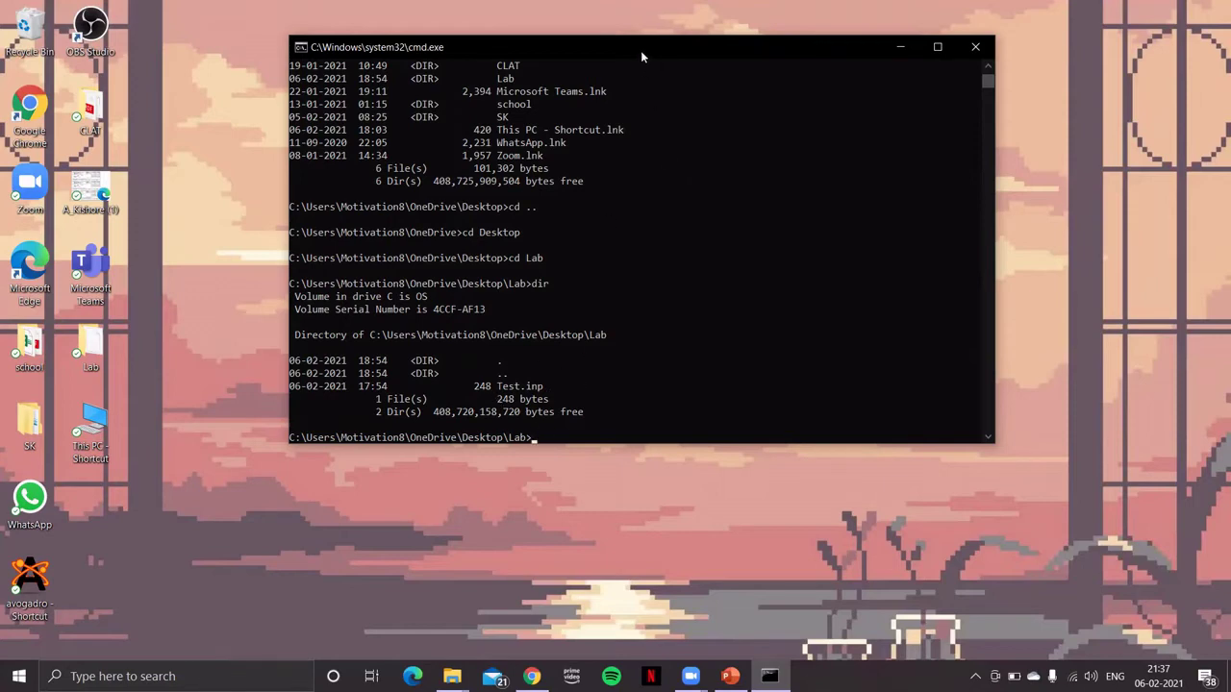
pyautogui.moveTo(642, 56); pyautogui.dragTo(647, 54)
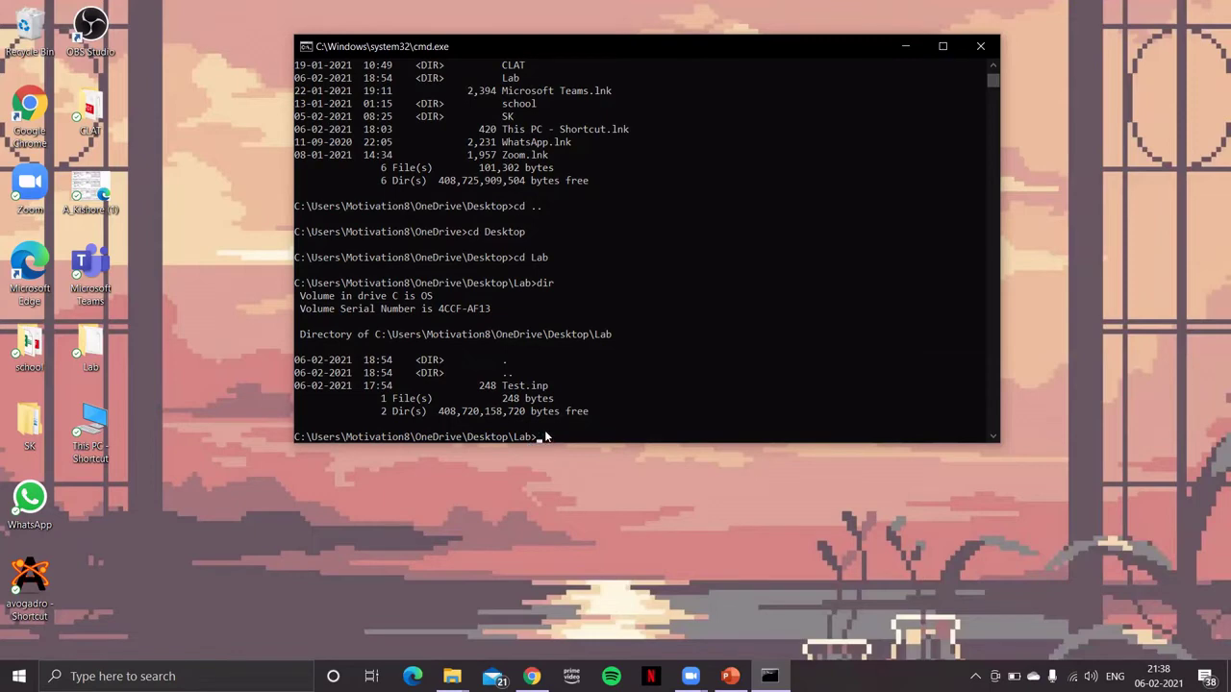
# Type 'C:\Orca\orca.exe Test.inp > Test.out' at the Lab prompt using Tab completion
pyautogui.write('c:\\O')
pyautogui.press('Tab')
pyautogui.press('BackSpace')
pyautogui.press('BackSpace')
pyautogui.press('BackSpace')
pyautogui.press('BackSpace')
pyautogui.press('BackSpace')
pyautogui.press('BackSpace')
pyautogui.press('BackSpace')
pyautogui.press('BackSpace')
pyautogui.press('BackSpace')
pyautogui.press('BackSpace')
pyautogui.press('BackSpace')
pyautogui.write('rca\\O')
pyautogui.press('Tab')
pyautogui.write('T')
pyautogui.press('Tab')
pyautogui.write('Test.out')
# Open the Lab folder from the desktop and tile it beside the console window
pyautogui.moveTo(760, 41); pyautogui.dragTo(665, 185)
pyautogui.doubleClick(84, 338)
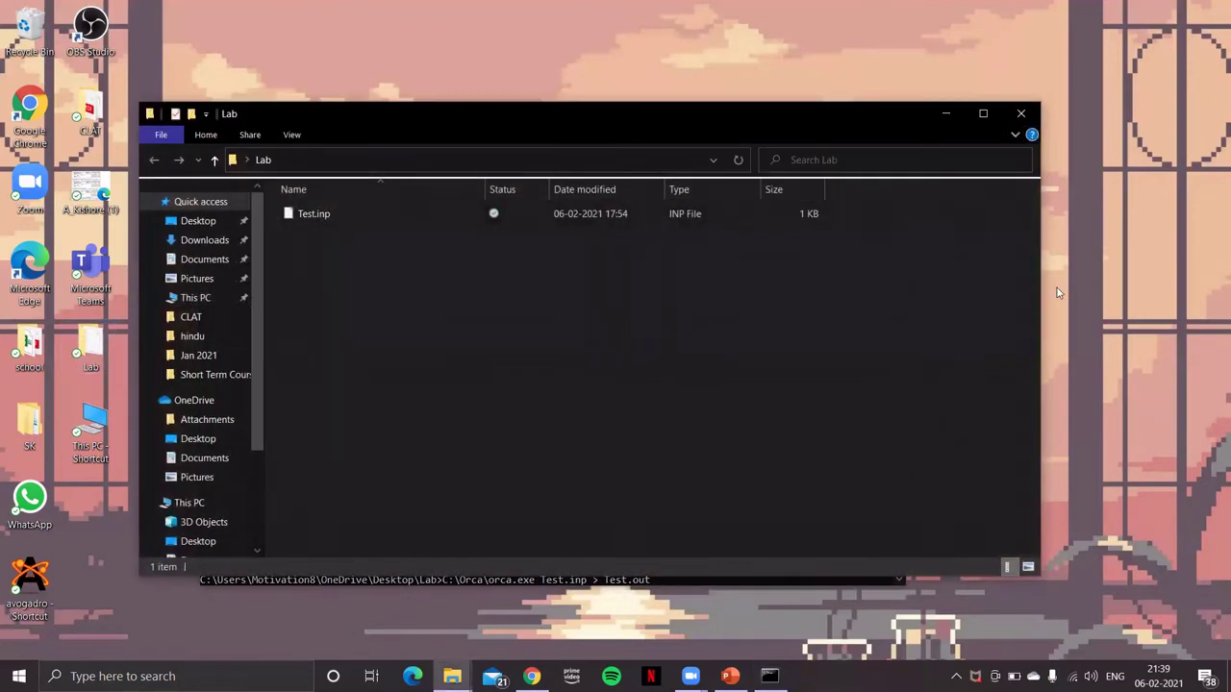
pyautogui.moveTo(1041, 291); pyautogui.dragTo(745, 290)
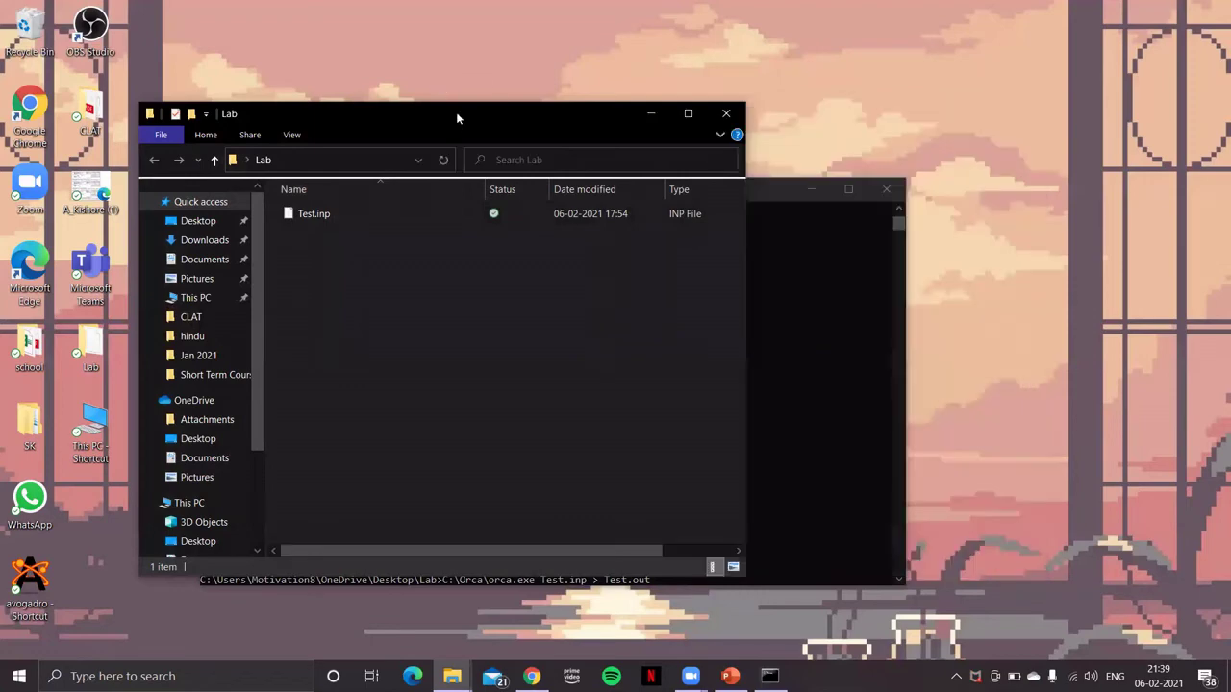
pyautogui.moveTo(462, 122); pyautogui.dragTo(1144, 80)
pyautogui.moveTo(630, 190); pyautogui.dragTo(478, 65)
pyautogui.click(1038, 67)
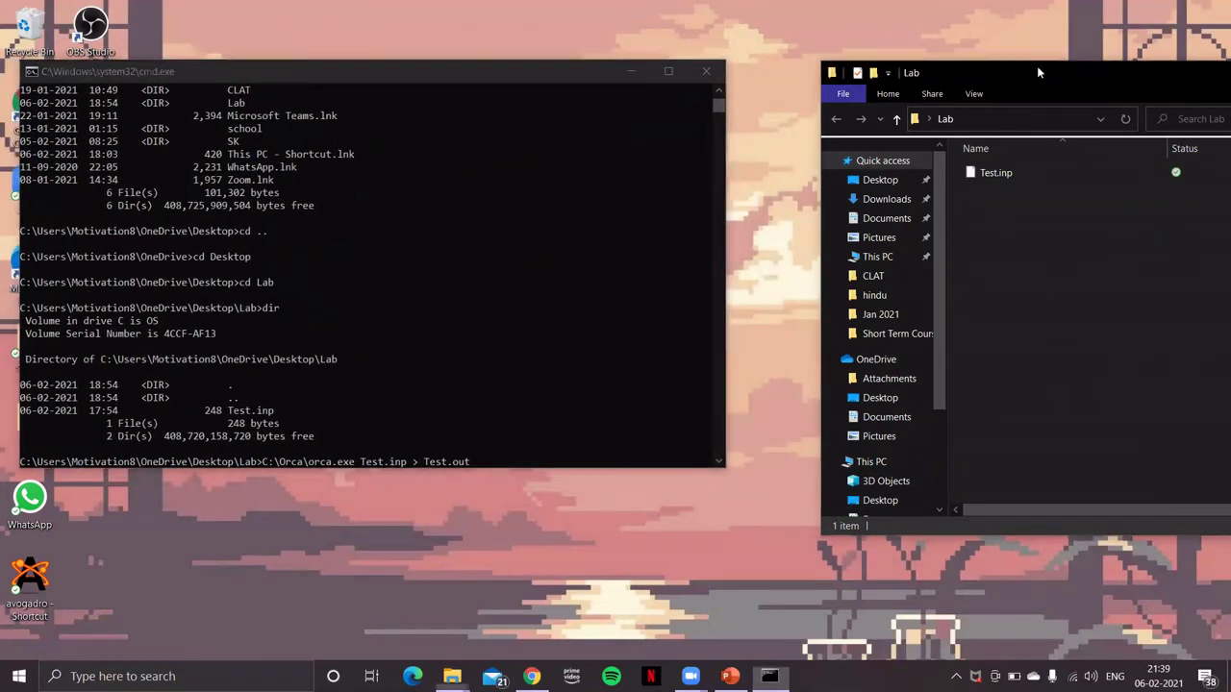
pyautogui.moveTo(1036, 70); pyautogui.dragTo(957, 46)
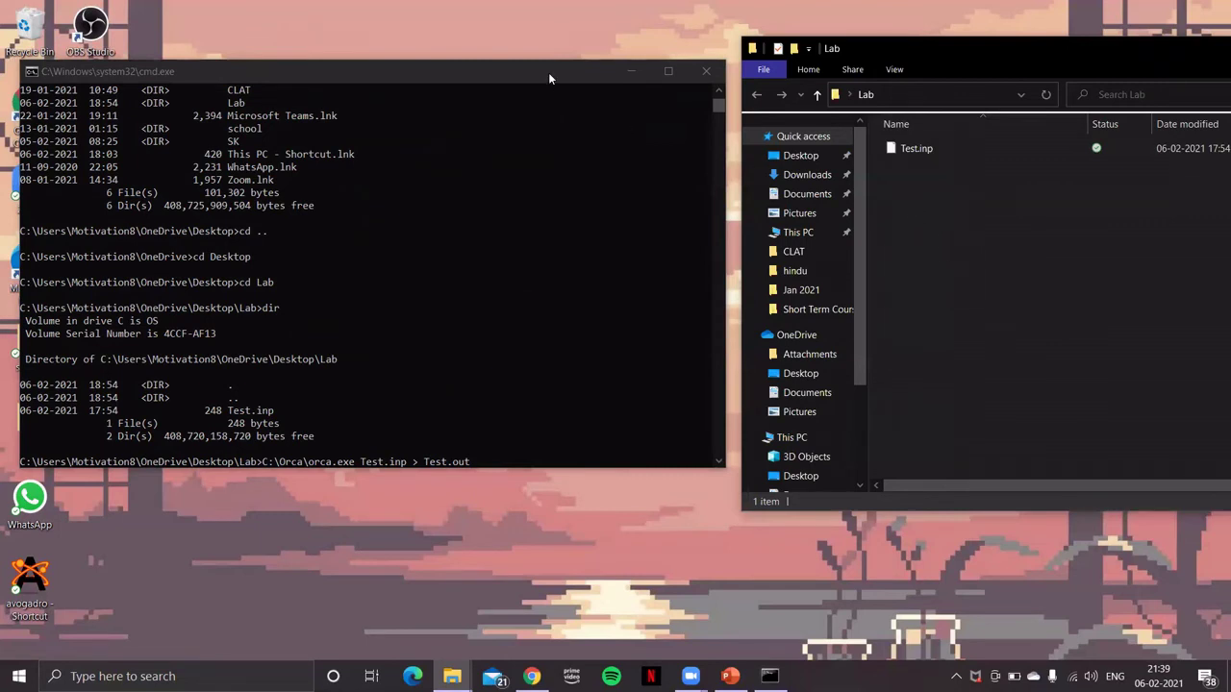
pyautogui.moveTo(548, 72); pyautogui.dragTo(579, 73)
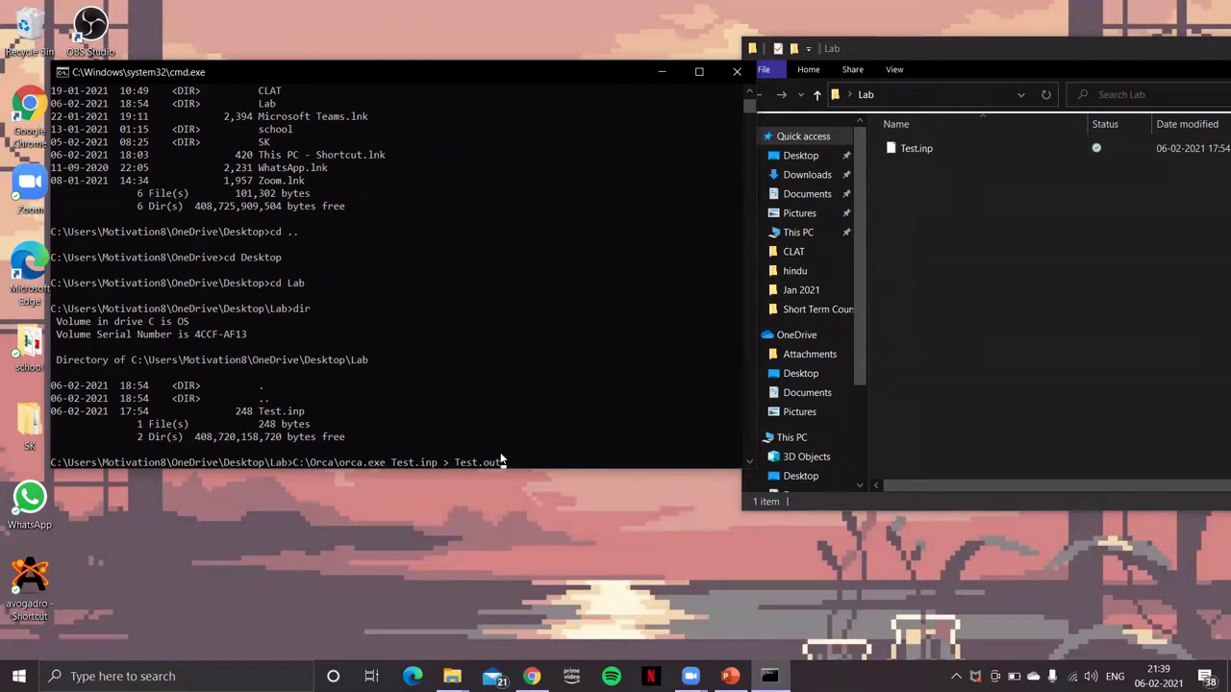
# Run the ORCA job on Test.inp, producing Test.out, Test.gbw and Test.prop, then close the console
pyautogui.press('Return')
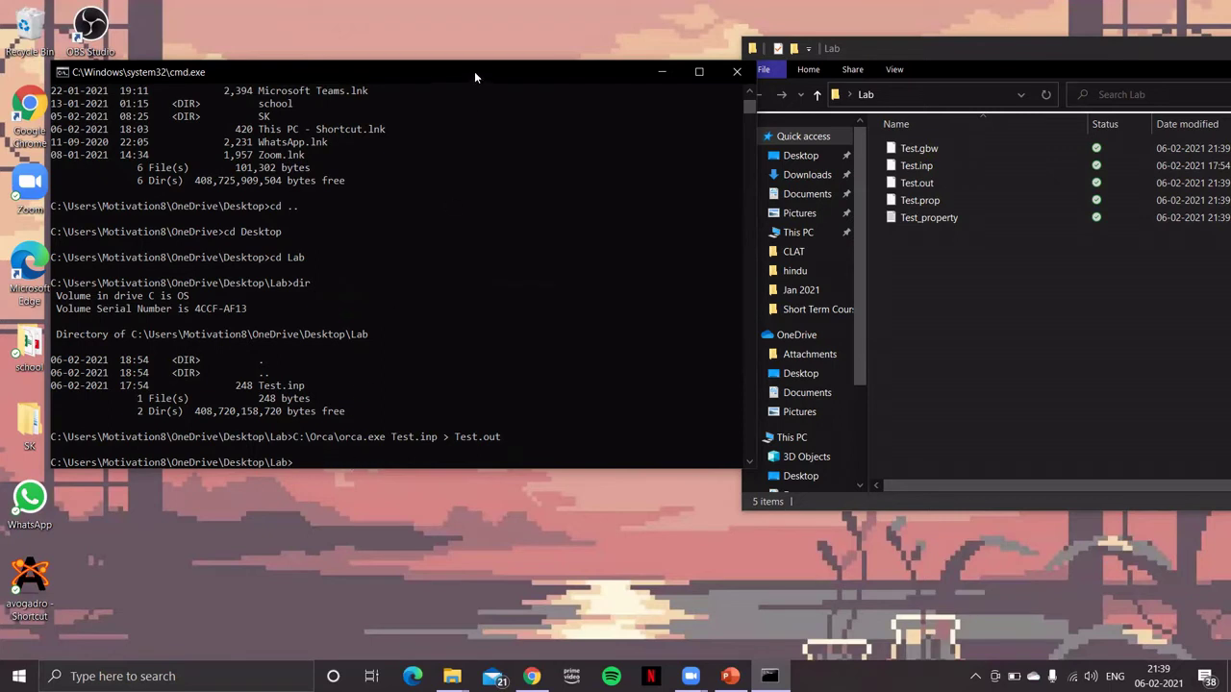
pyautogui.moveTo(474, 71)
pyautogui.mouseDown()
pyautogui.moveTo(450, 72)
pyautogui.moveTo(486, 68)
pyautogui.mouseUp()
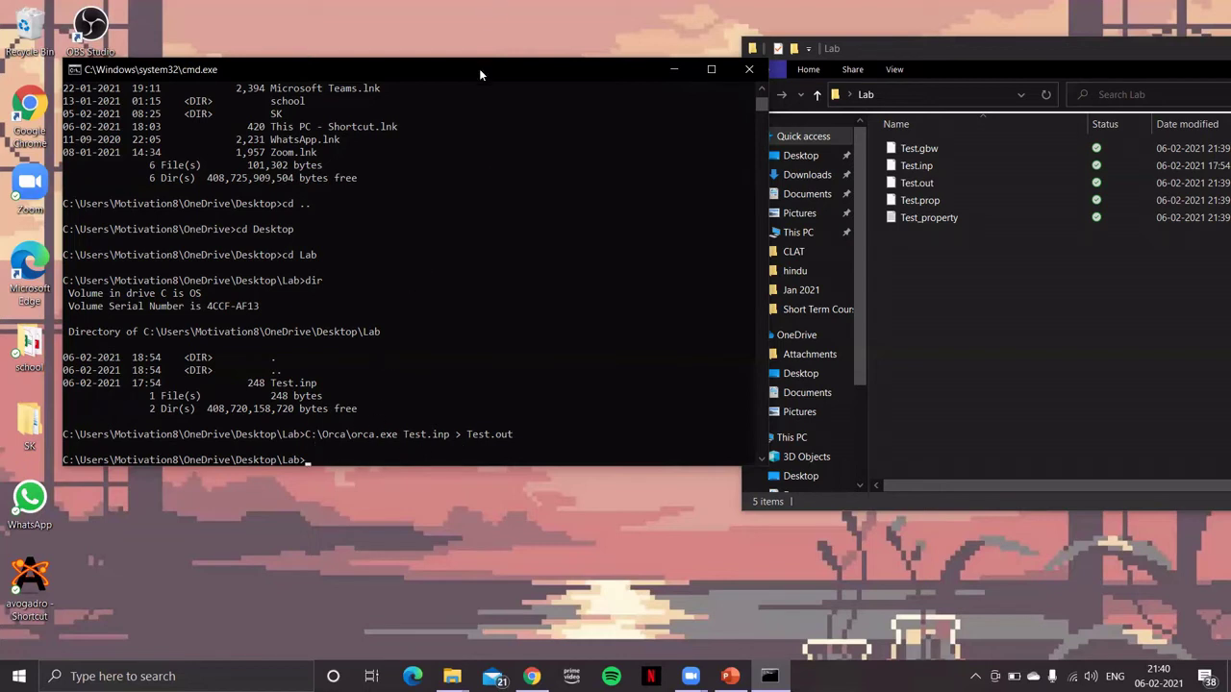
pyautogui.moveTo(479, 68); pyautogui.dragTo(566, 59)
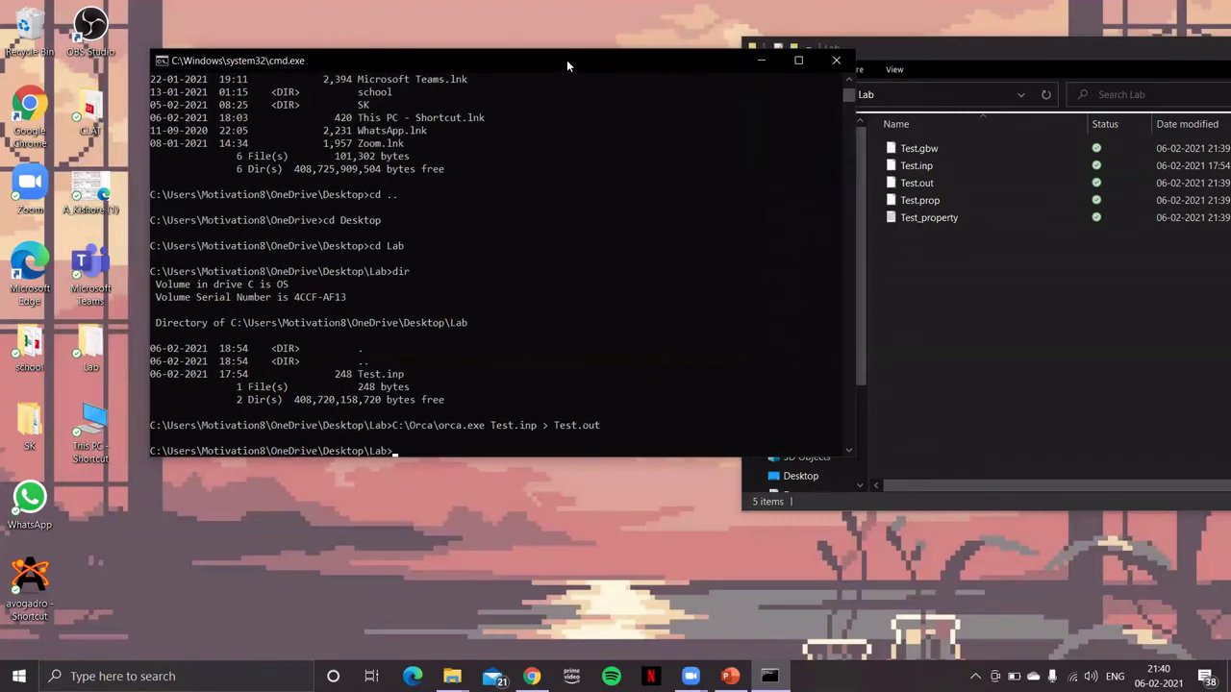
pyautogui.click(838, 64)
# Close the Lab folder, go from Settings' About page to Control Panel System, then Advanced system settings
pyautogui.moveTo(868, 48); pyautogui.dragTo(656, 36)
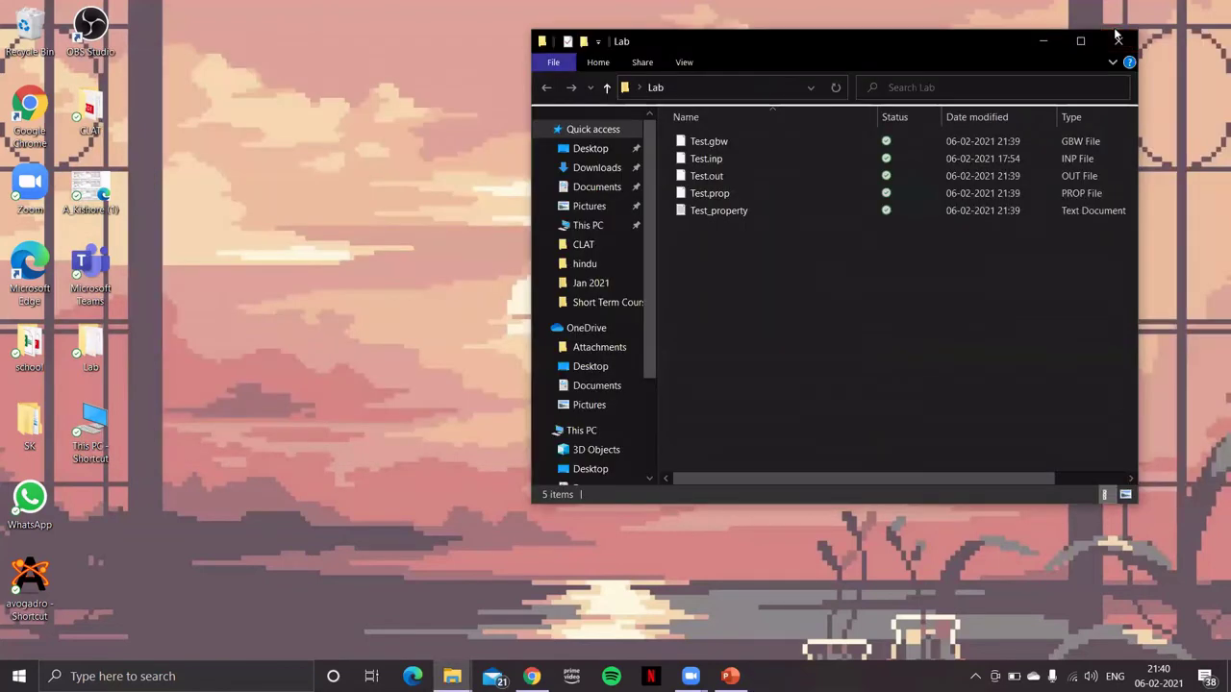
pyautogui.click(1117, 40)
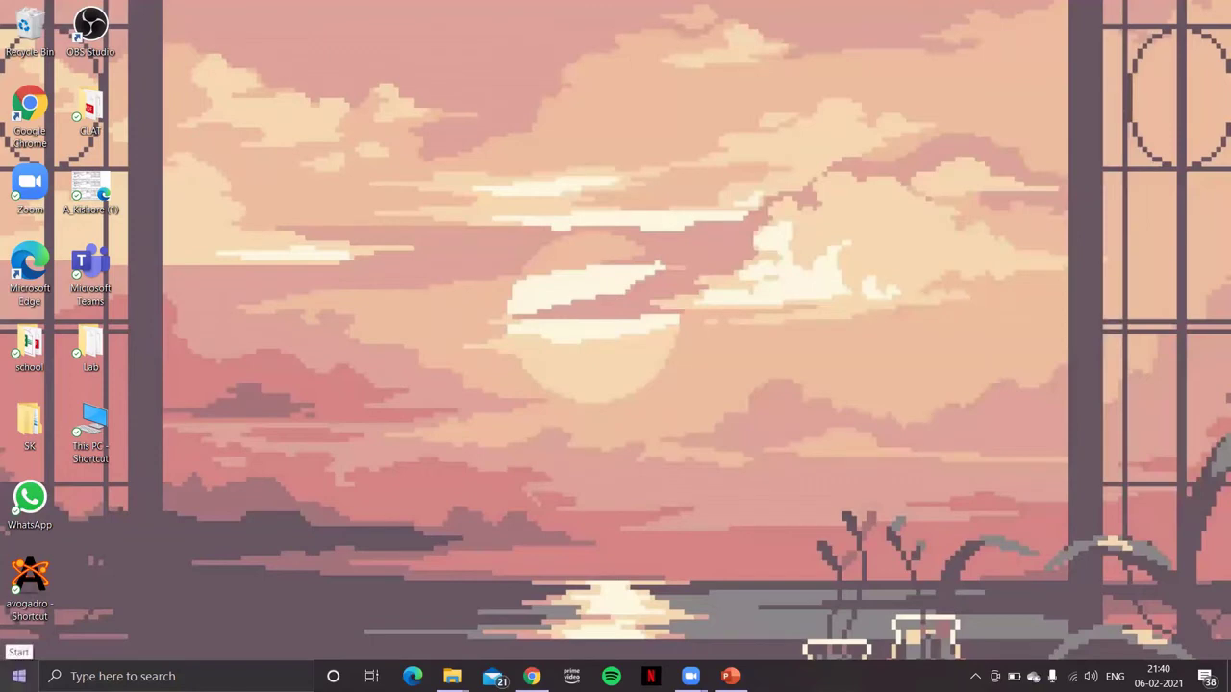
pyautogui.rightClick(18, 676)
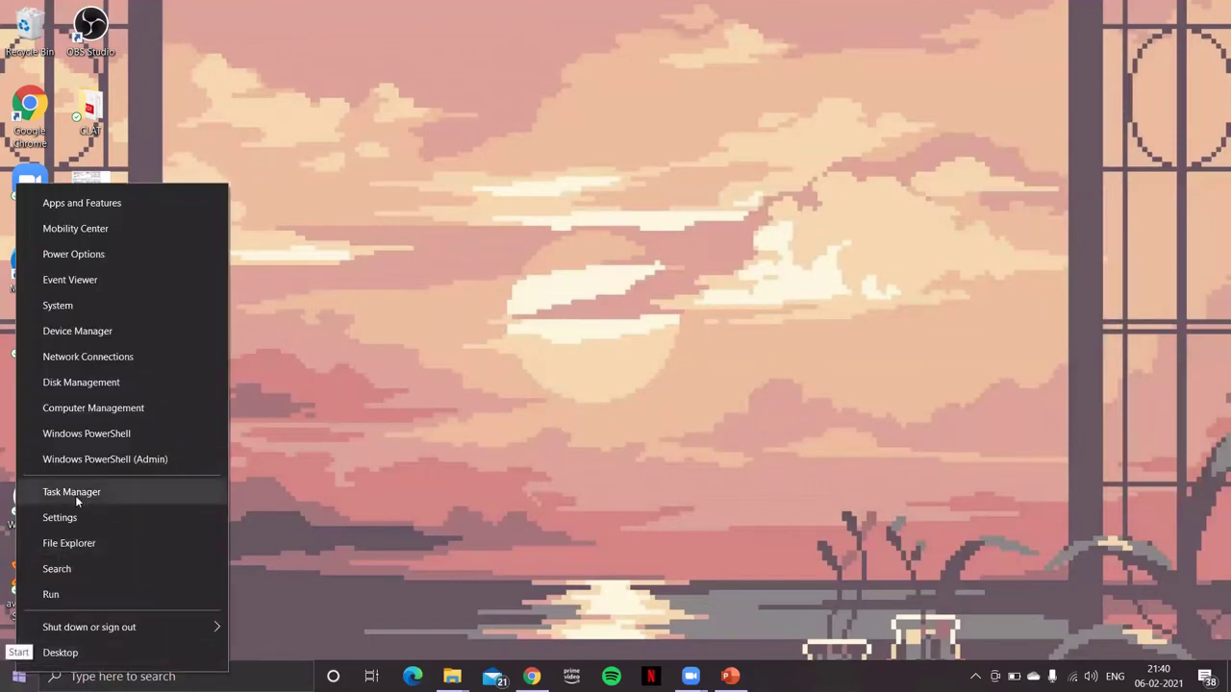
pyautogui.click(71, 306)
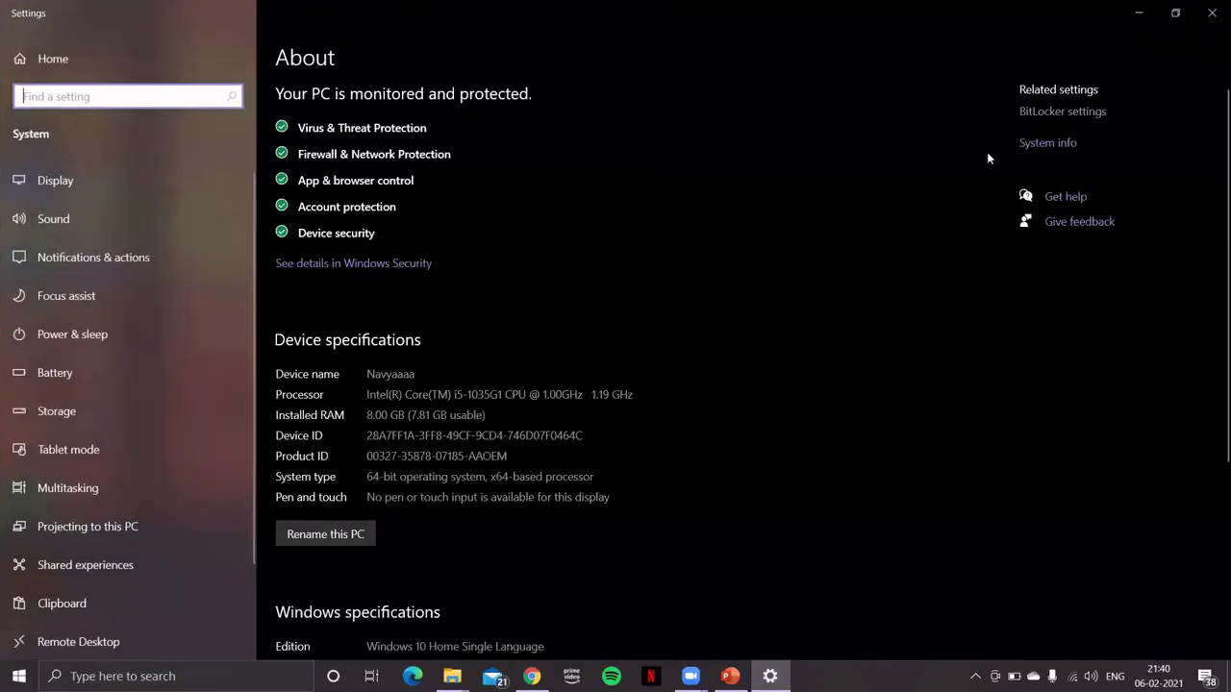
pyautogui.click(1046, 143)
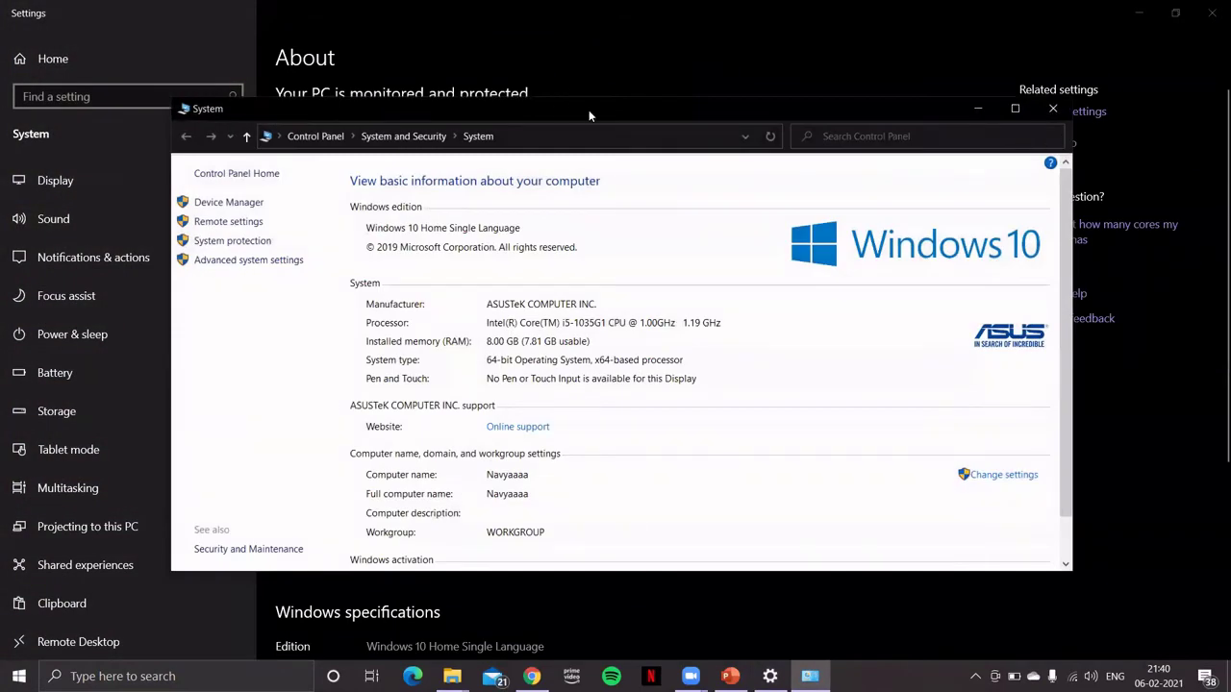
pyautogui.moveTo(592, 106); pyautogui.dragTo(652, 50)
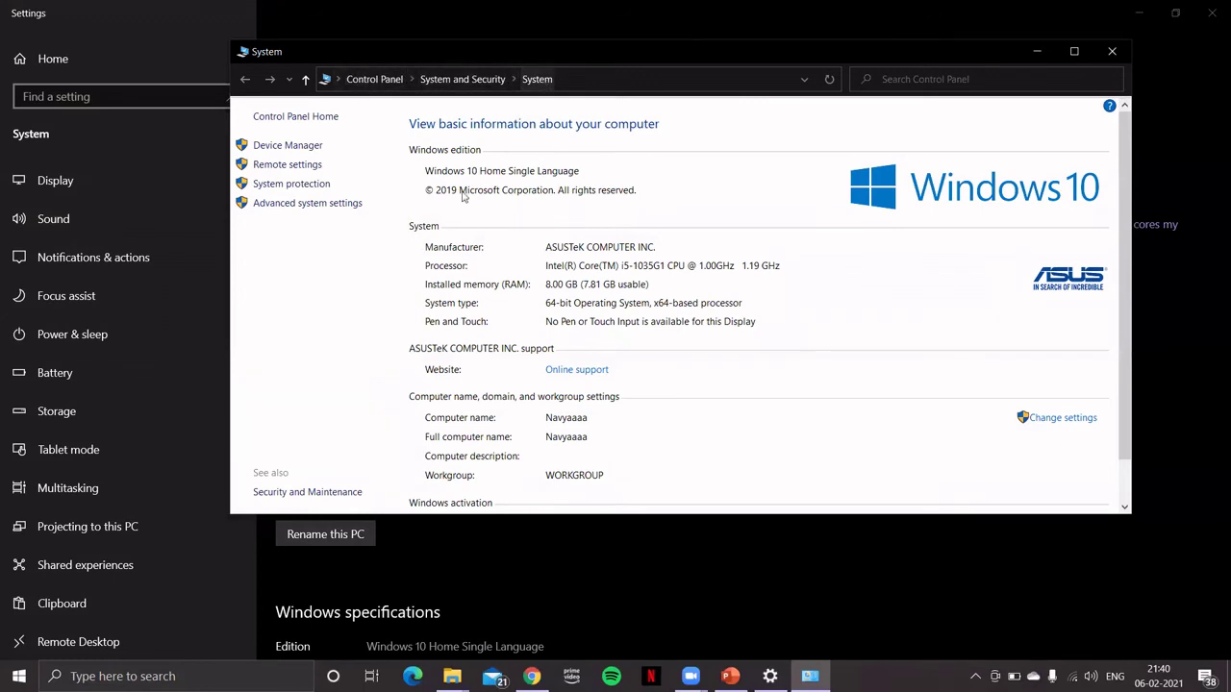
pyautogui.click(305, 204)
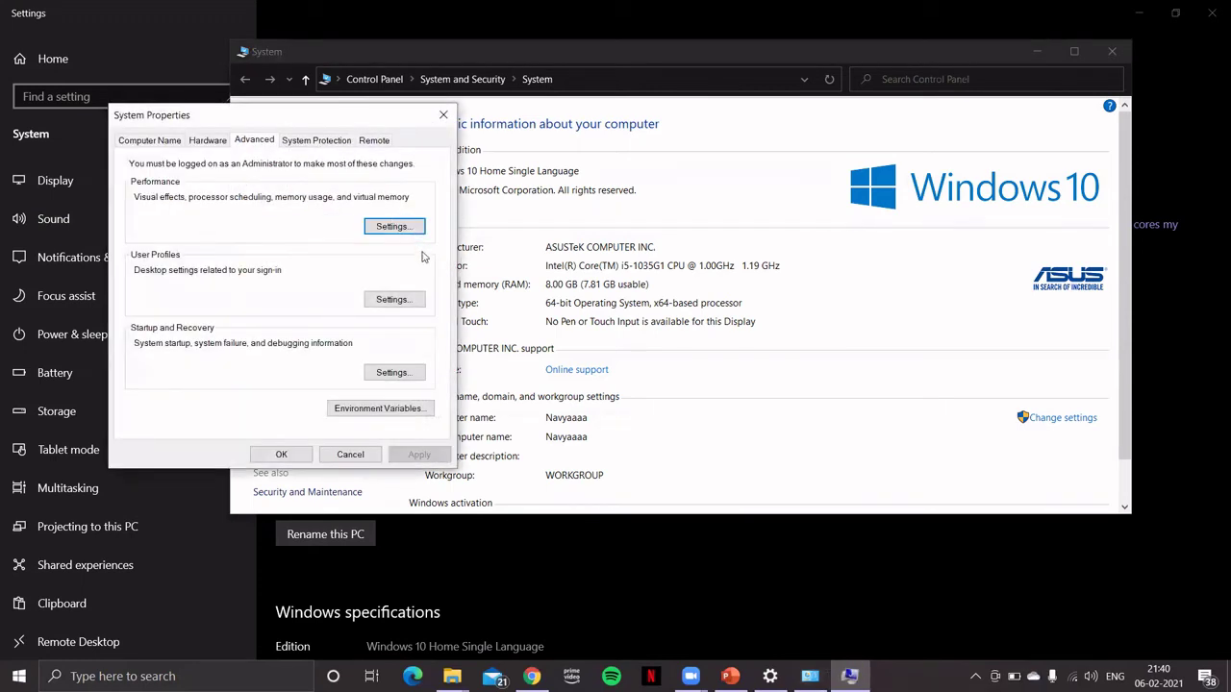
# Append ;C:\Orca to the WindowsApps entry of the user Path variable and confirm with OK
pyautogui.click(382, 408)
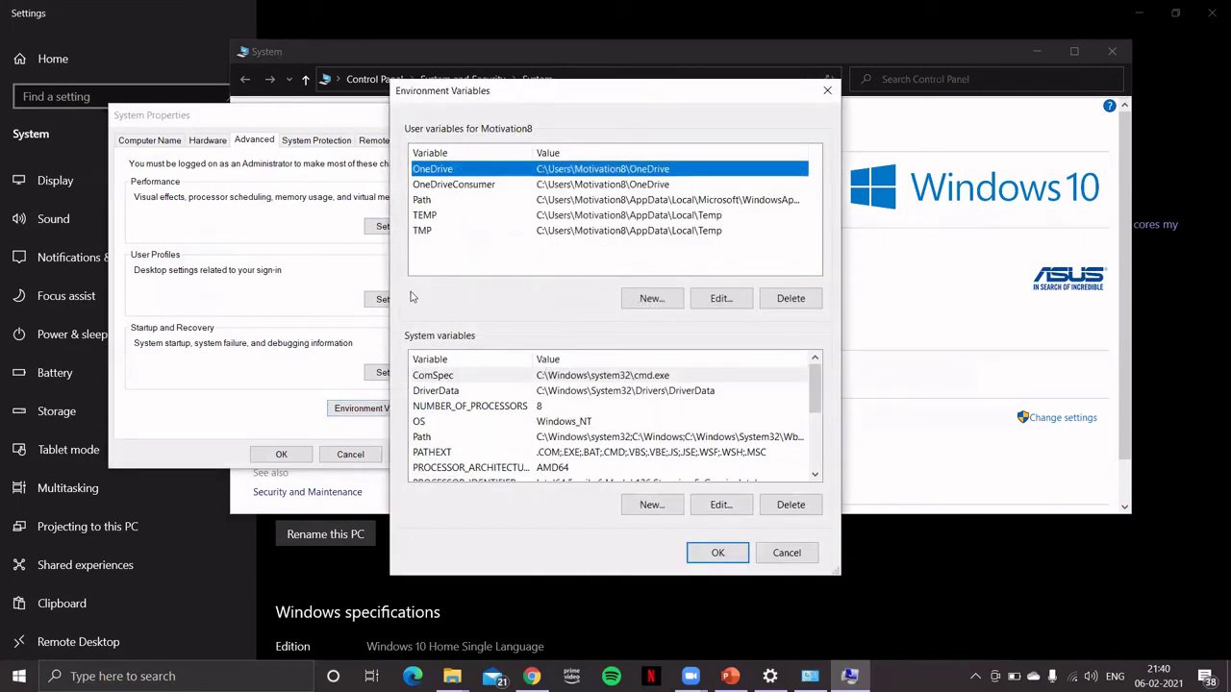
pyautogui.click(563, 203)
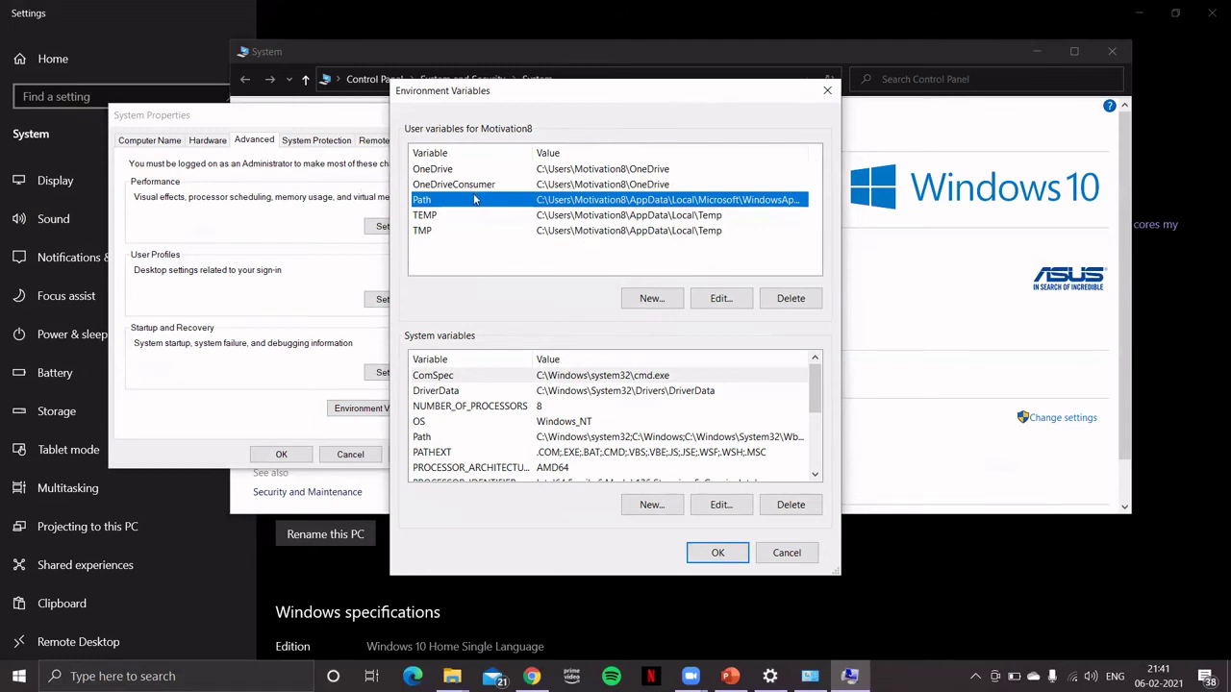
pyautogui.click(721, 298)
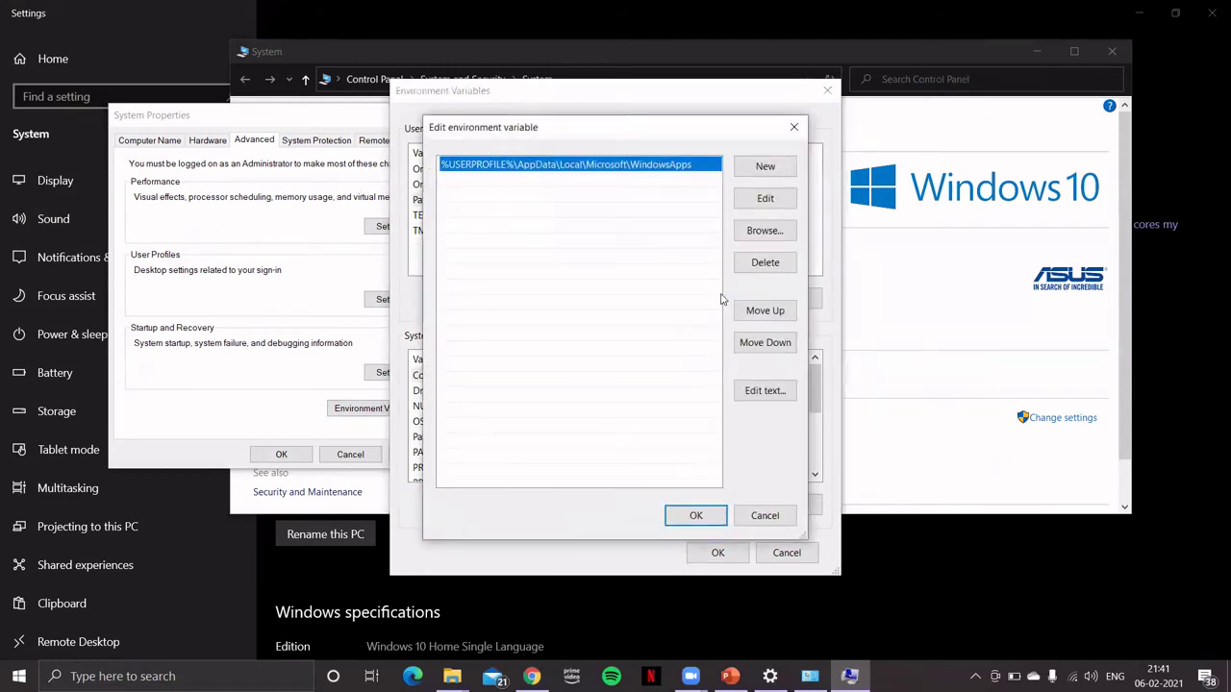
pyautogui.click(764, 199)
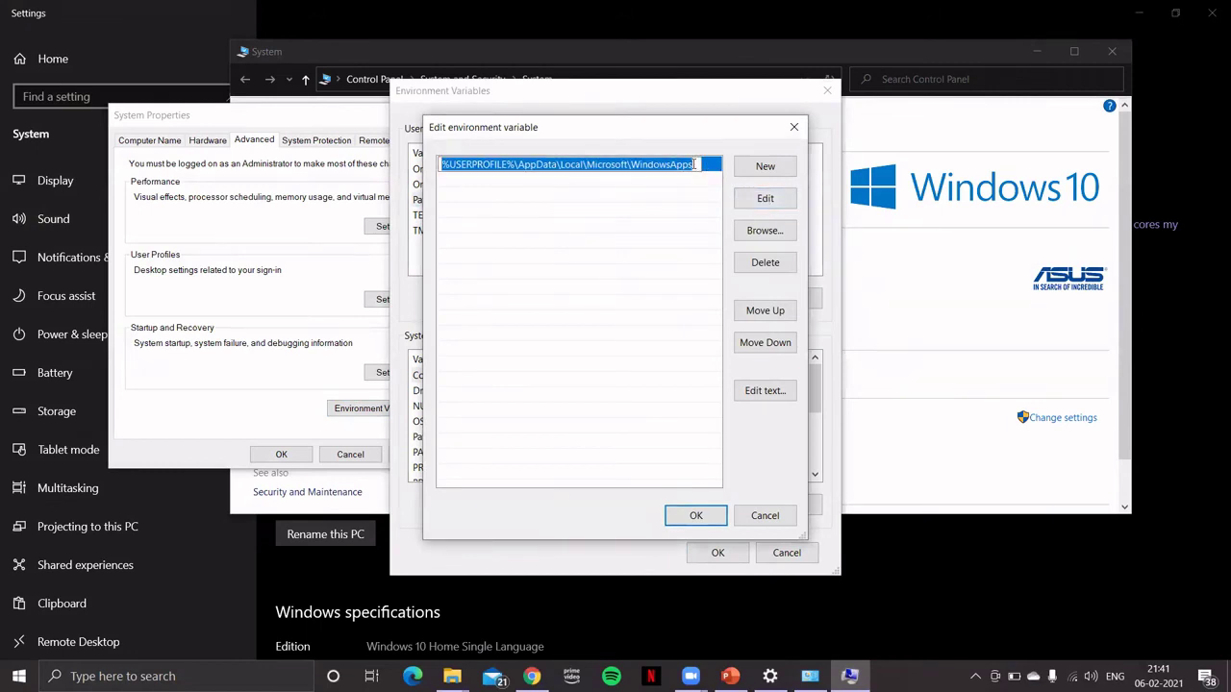
pyautogui.click(694, 165)
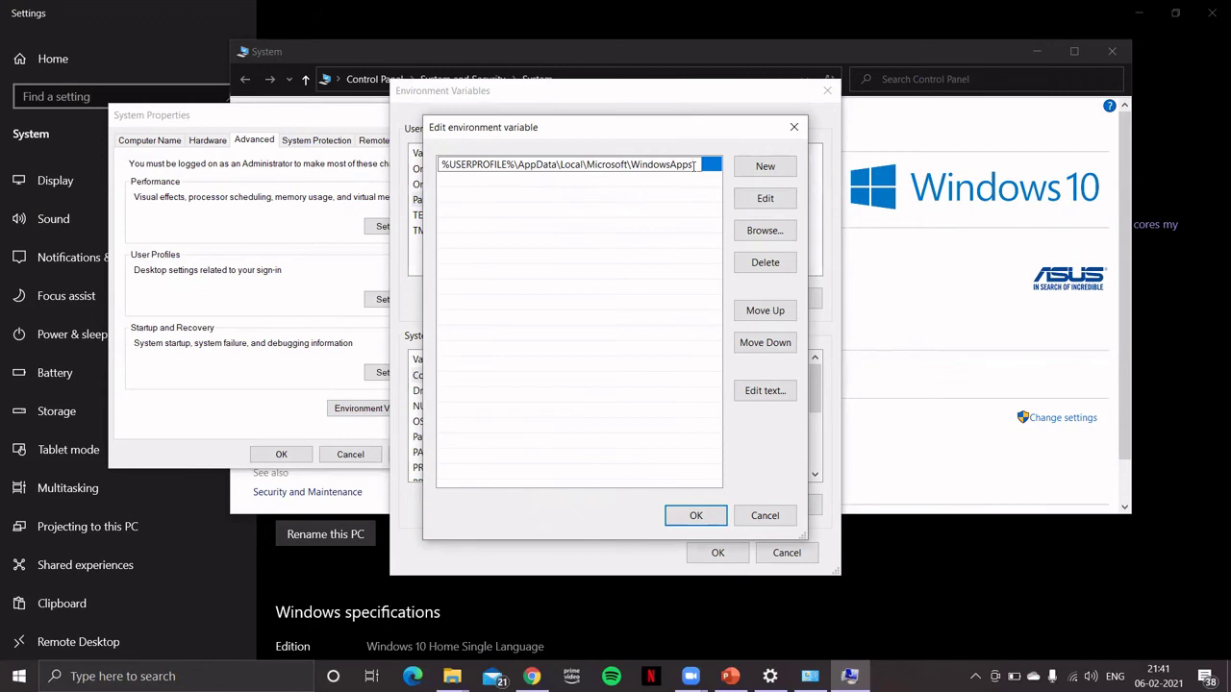
pyautogui.write(';')
pyautogui.write('C')
pyautogui.write(':')
pyautogui.write('\\')
pyautogui.write('Ora')
pyautogui.write('a')
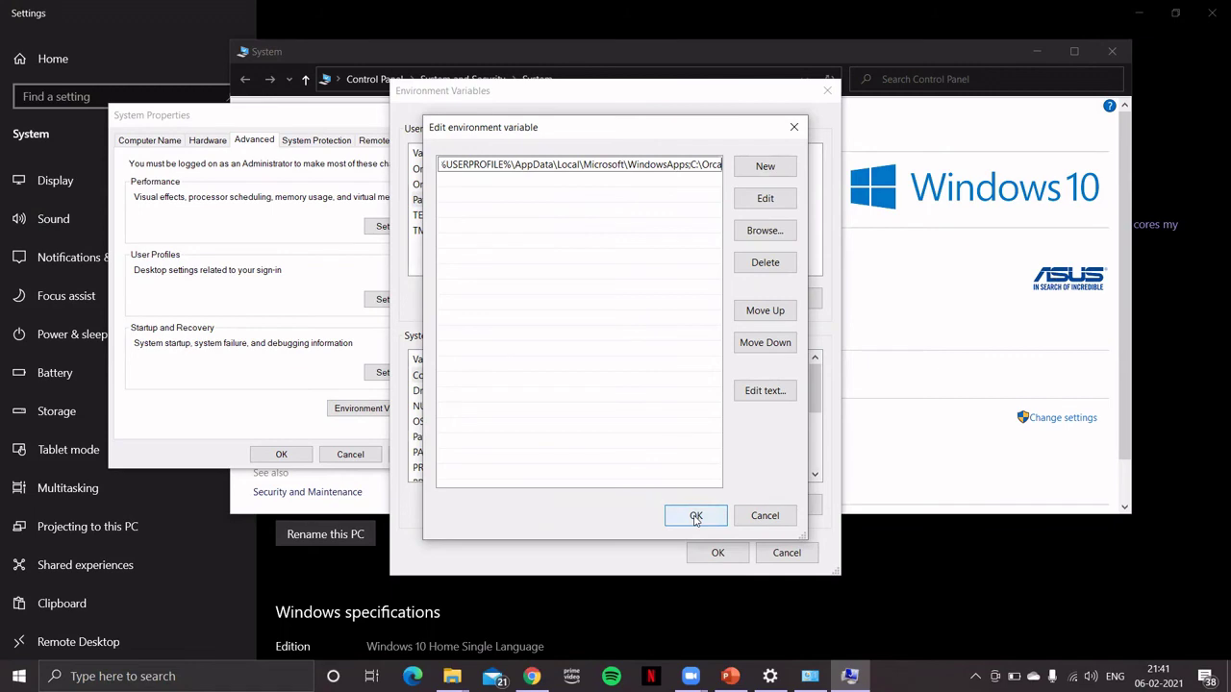
pyautogui.click(695, 517)
pyautogui.click(718, 551)
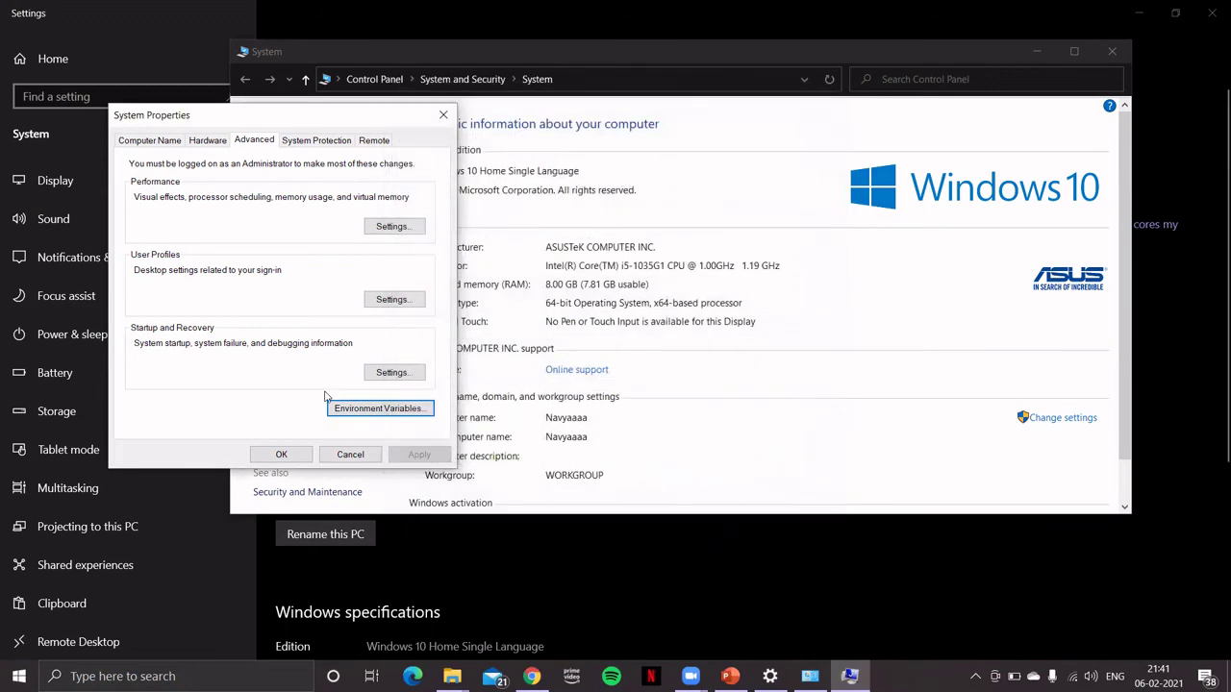
# Close System Properties, Control Panel and Settings, then launch cmd from the Run dialog
pyautogui.click(302, 459)
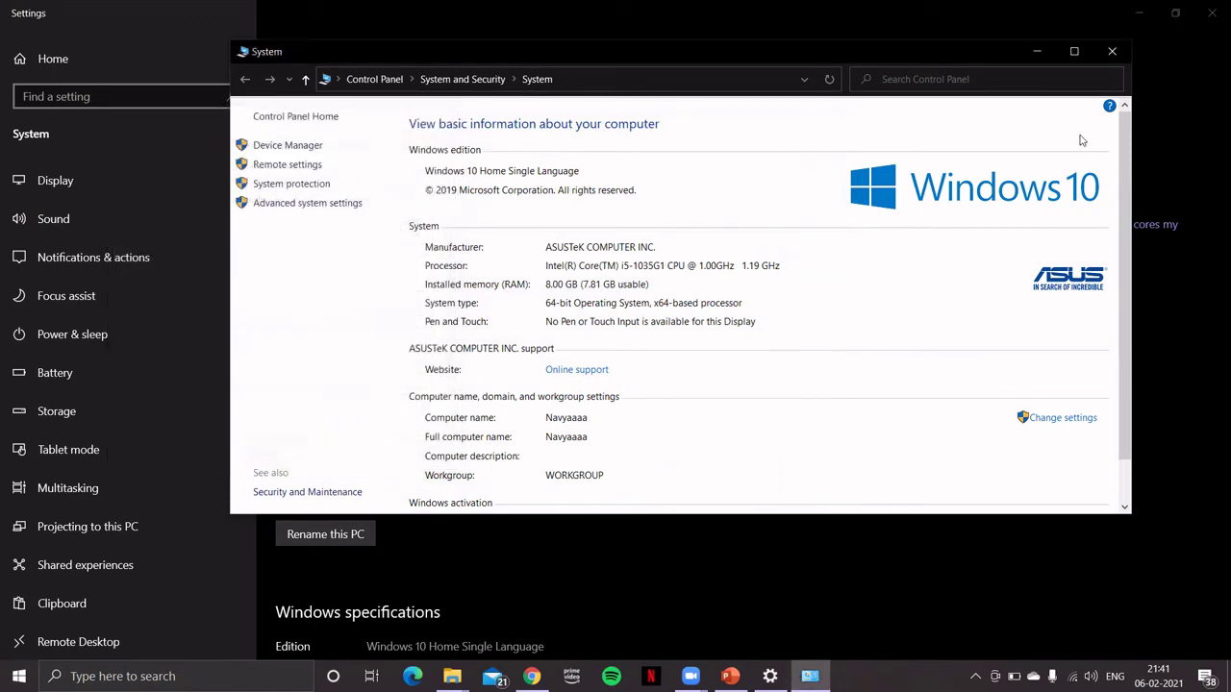
pyautogui.click(1116, 51)
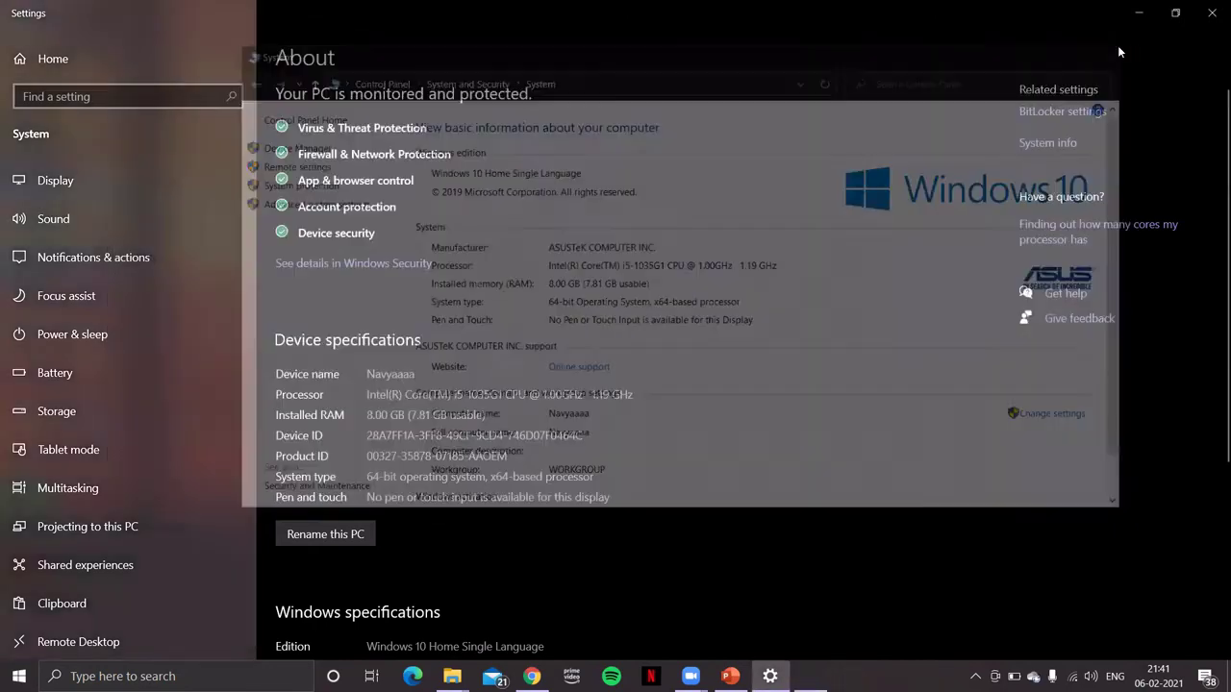
pyautogui.click(1209, 14)
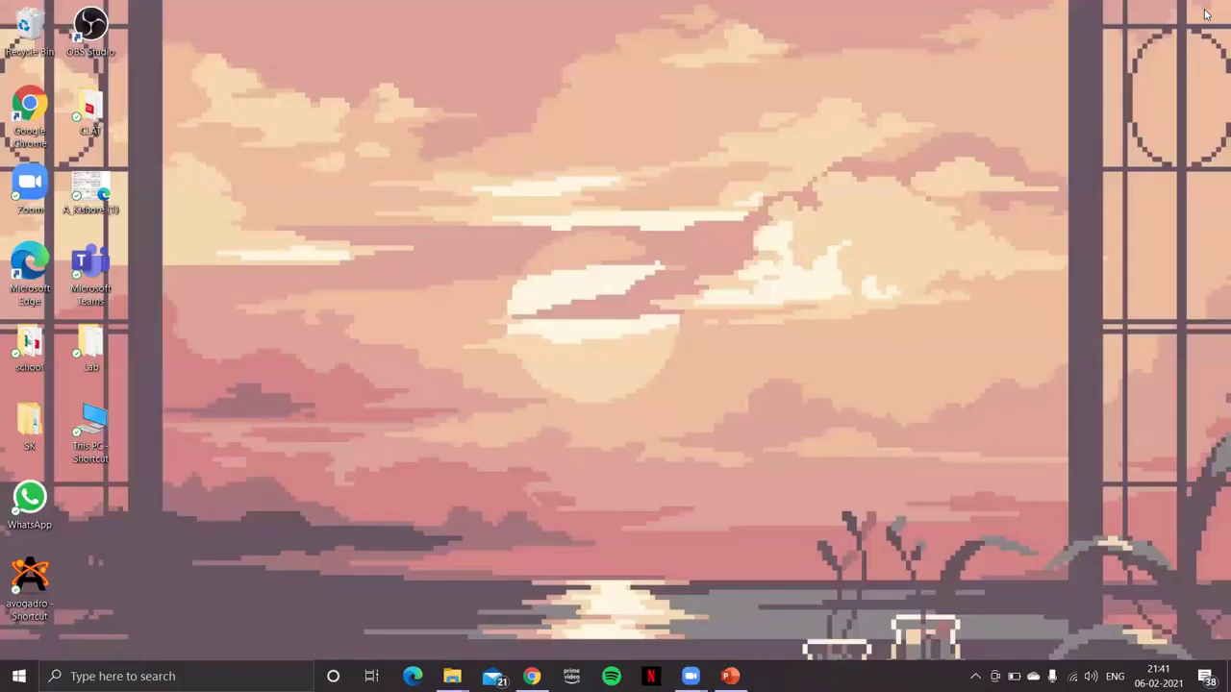
pyautogui.rightClick(19, 676)
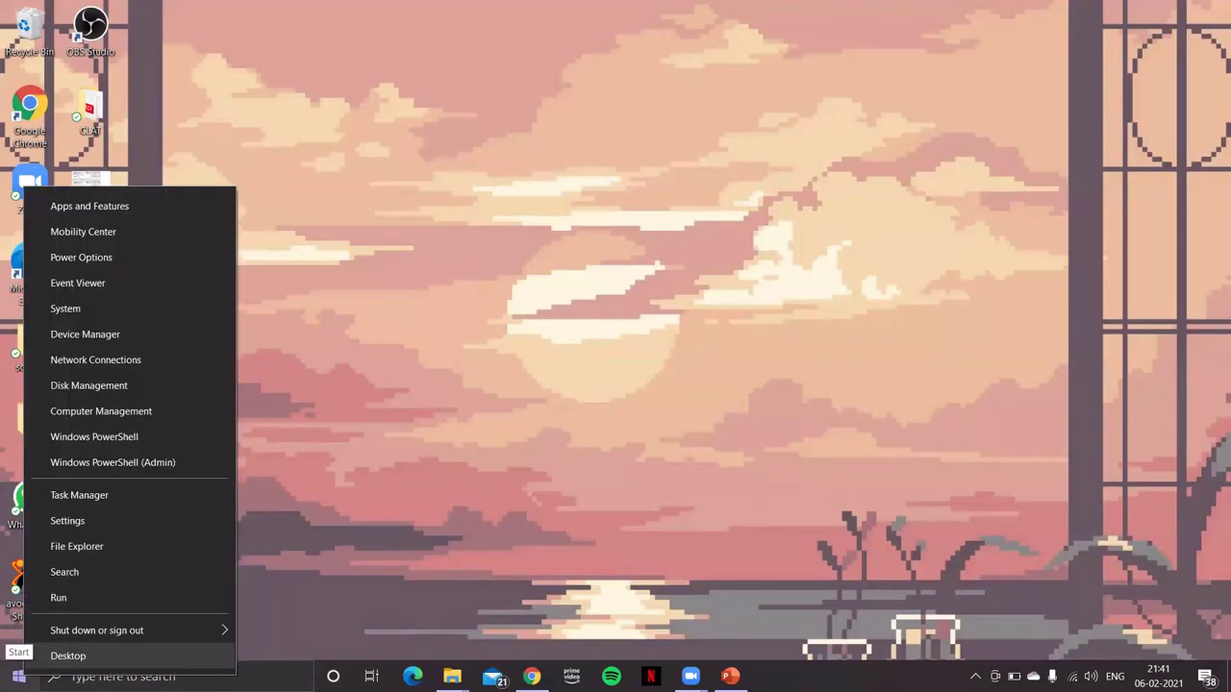
pyautogui.click(62, 594)
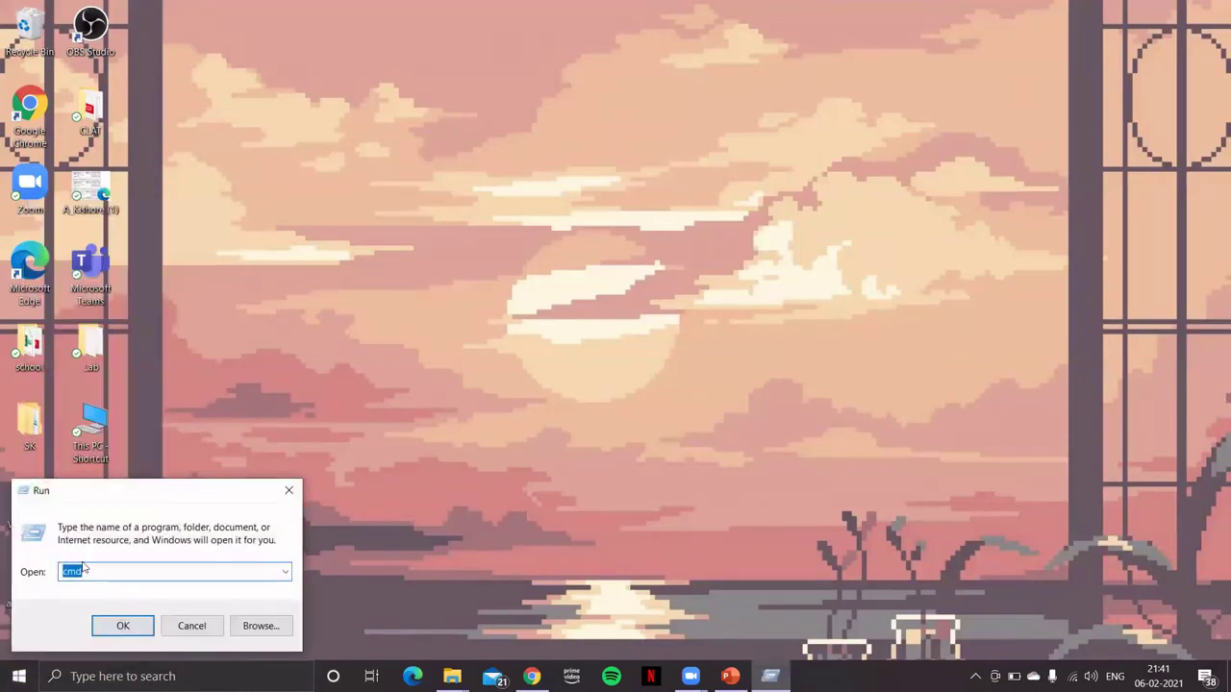
pyautogui.click(123, 629)
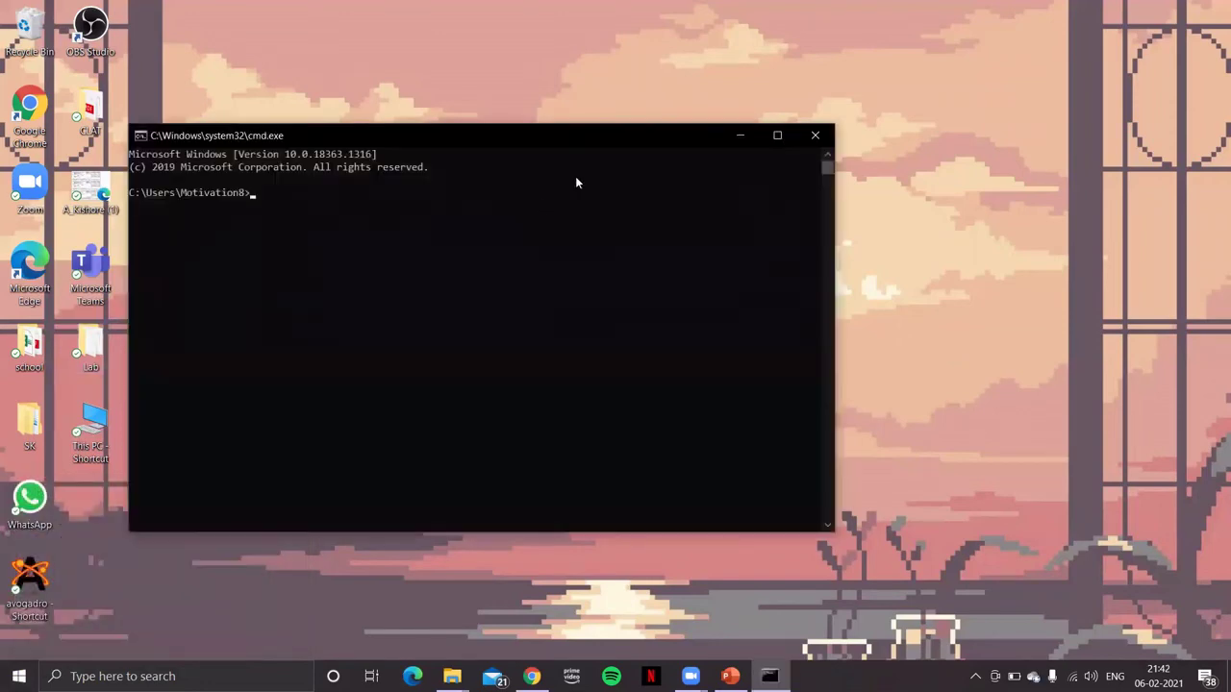
pyautogui.moveTo(588, 138); pyautogui.dragTo(737, 134)
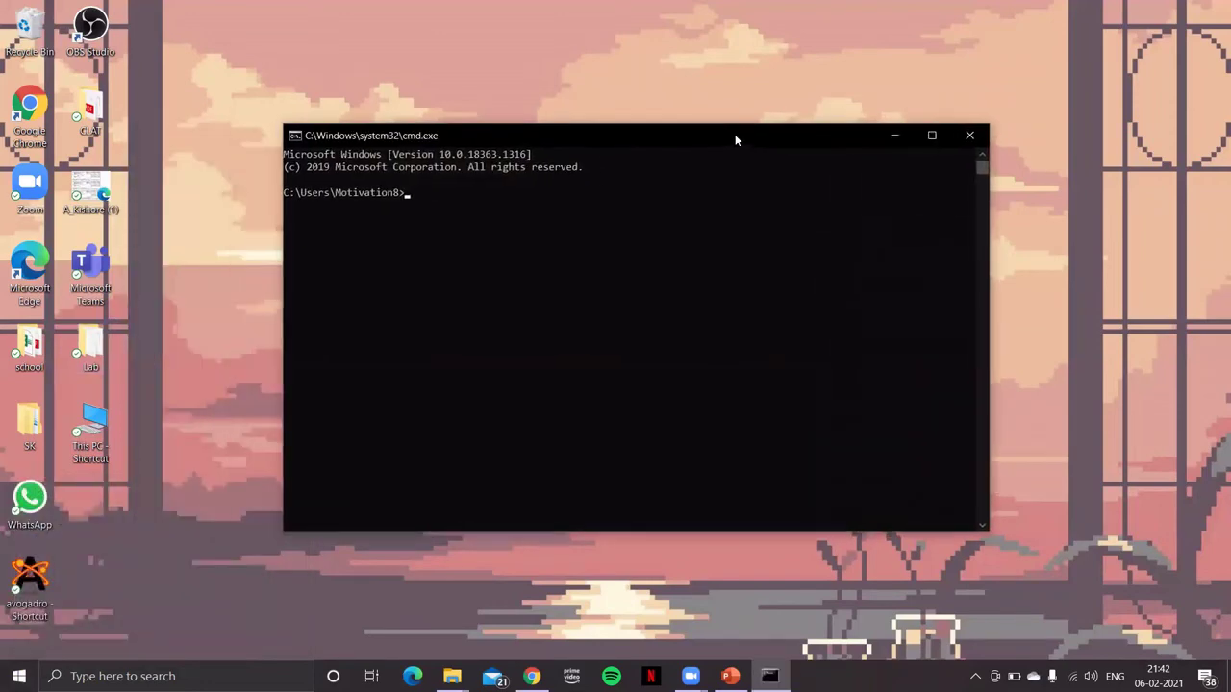
# Open the Lab folder and delete Test.out, Test.prop, Test_property and Test.gbw
pyautogui.click(97, 342)
pyautogui.doubleClick(98, 342)
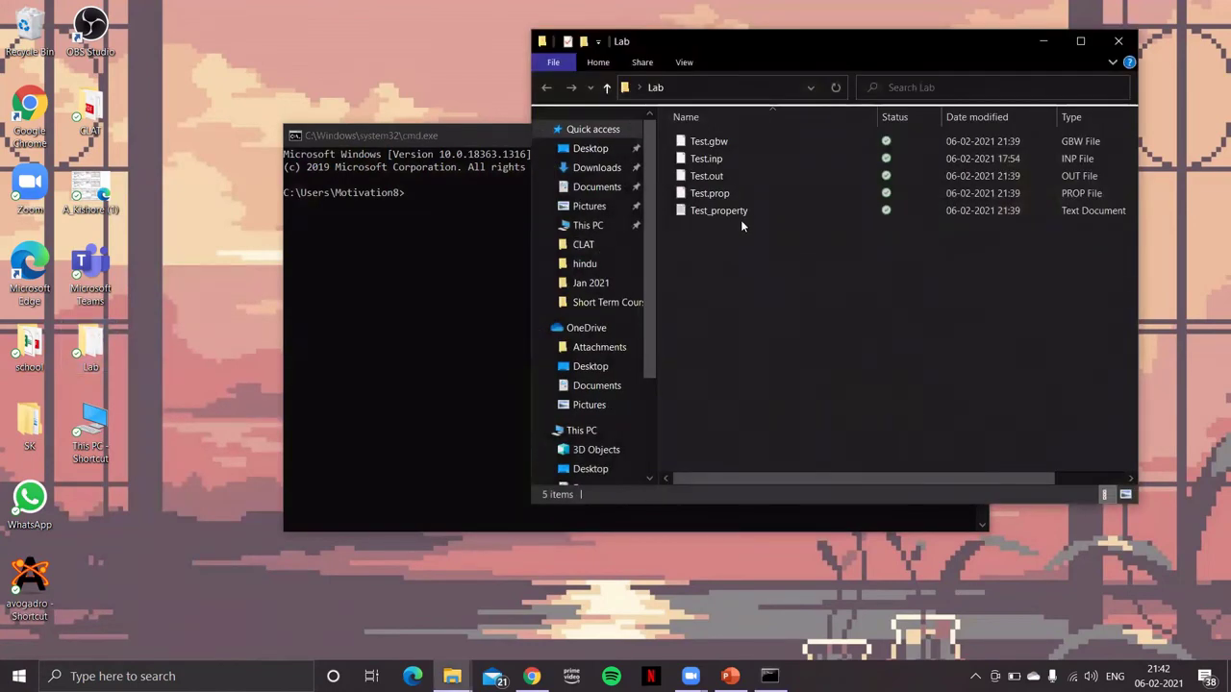
pyautogui.moveTo(741, 221); pyautogui.dragTo(711, 179)
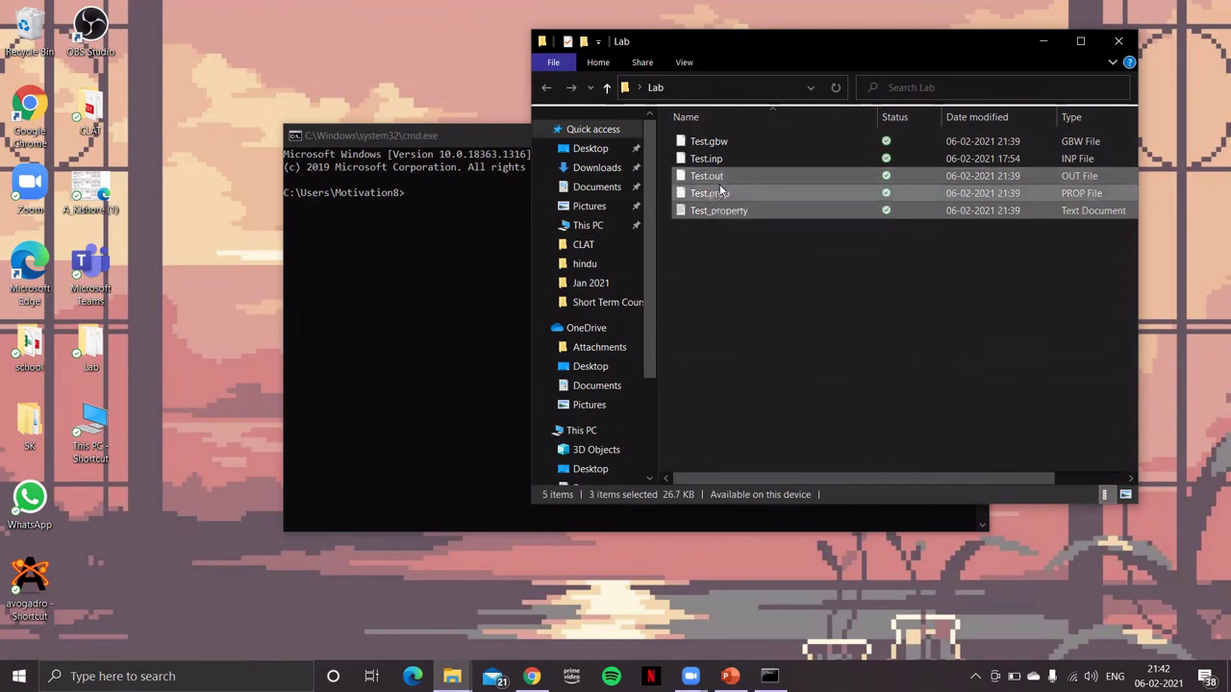
pyautogui.press('Delete')
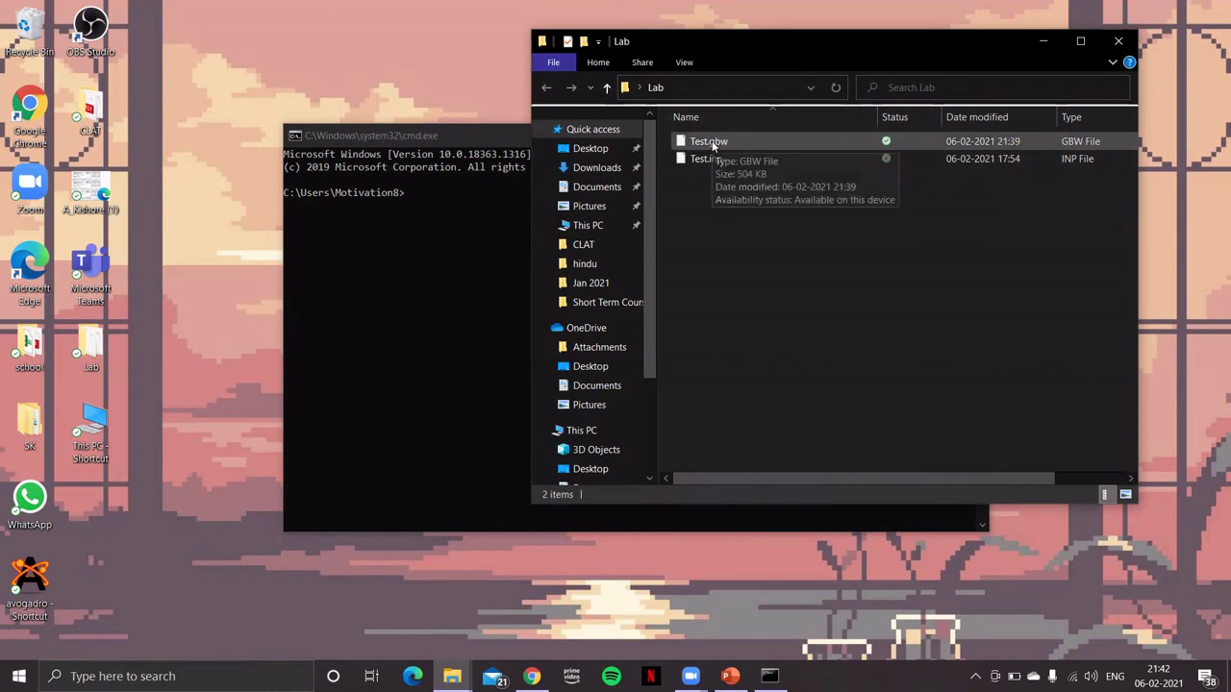
pyautogui.click(712, 141)
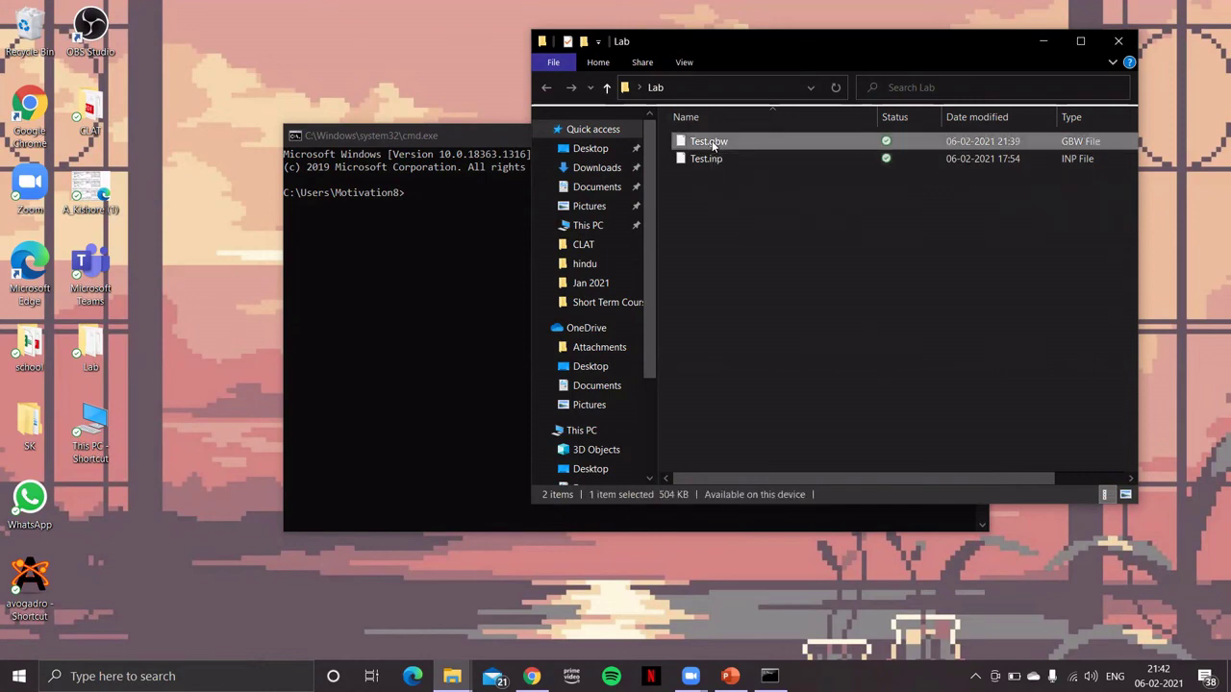
pyautogui.press('Delete')
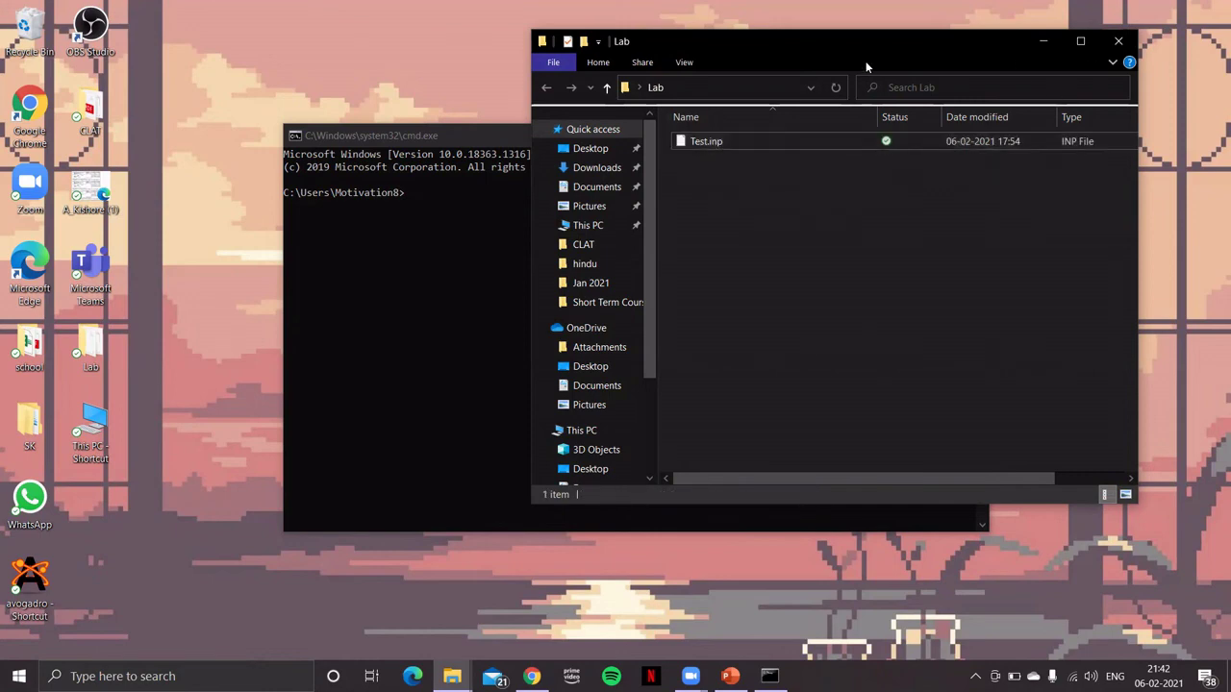
pyautogui.moveTo(875, 50); pyautogui.dragTo(1051, 73)
pyautogui.moveTo(582, 135); pyautogui.dragTo(417, 131)
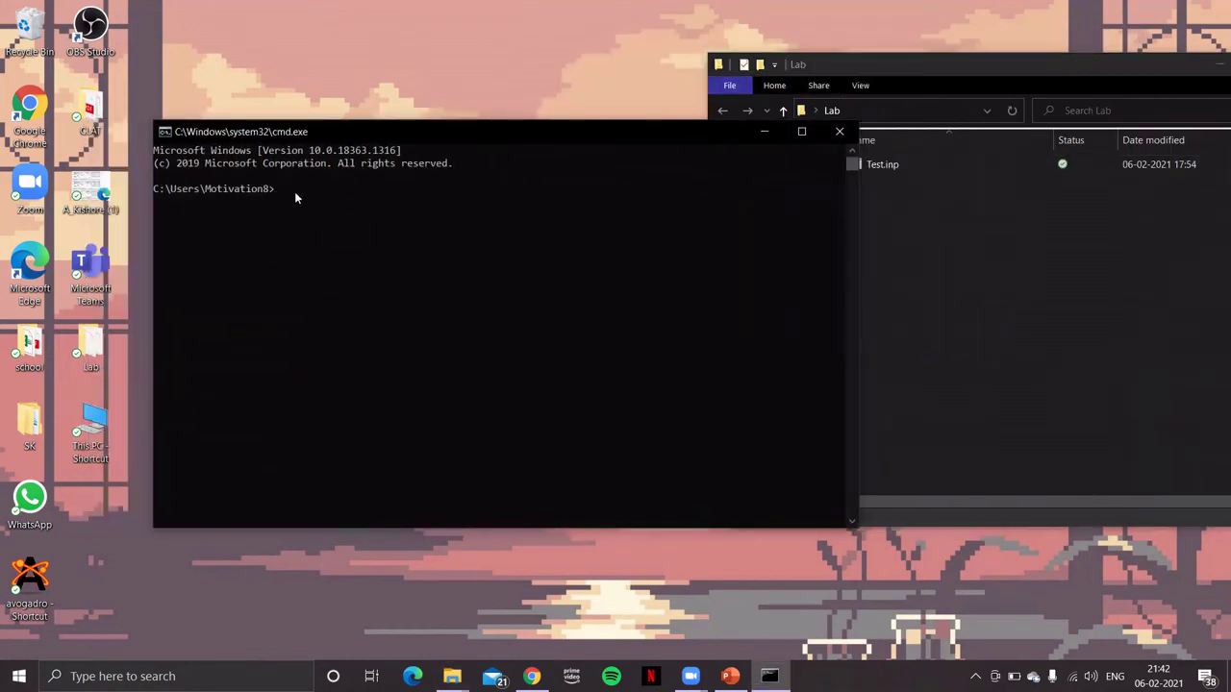
# Use cd with Tab completion to move into OneDrive, then Desktop, then Lab
pyautogui.write('cd On')
pyautogui.press('Tab')
pyautogui.press('Return')
pyautogui.write('cd De')
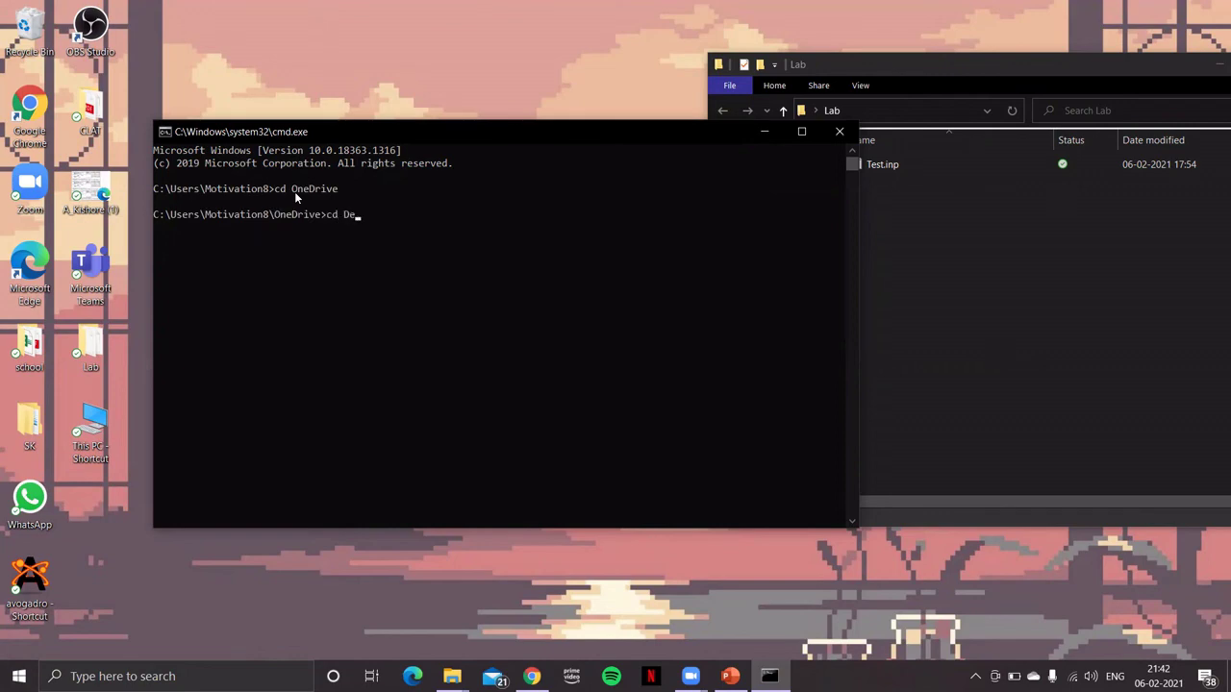
pyautogui.press('Tab')
pyautogui.press('Return')
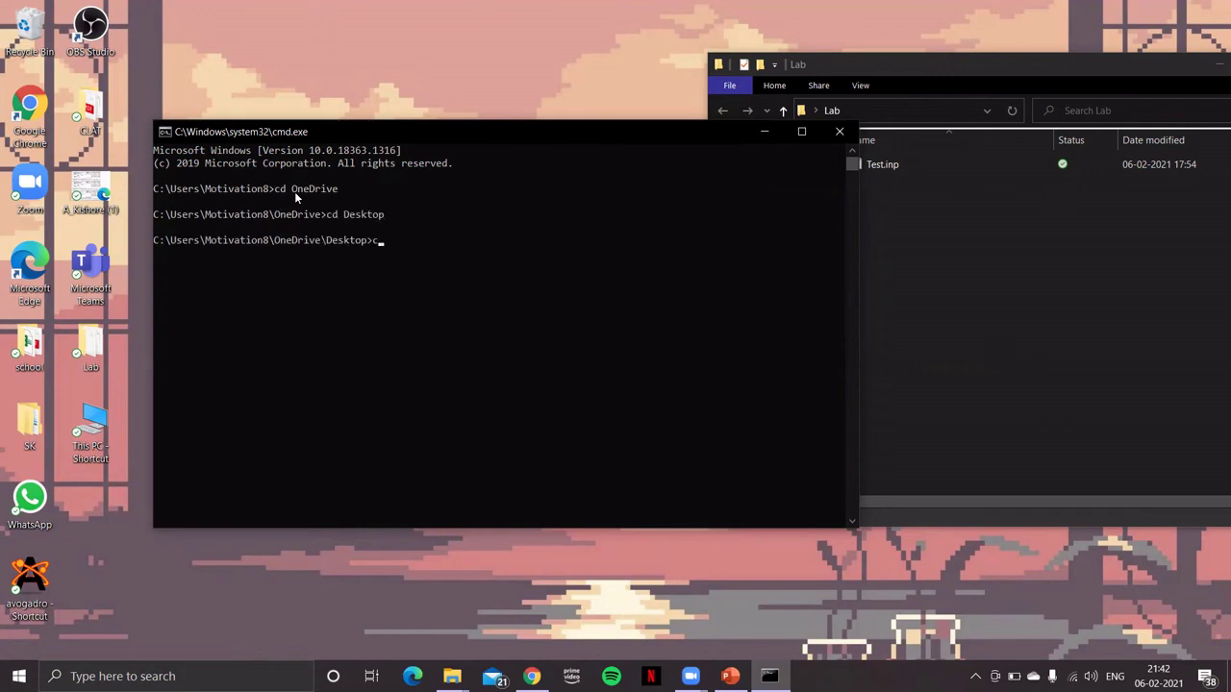
pyautogui.write('cd Lab')
pyautogui.press('Return')
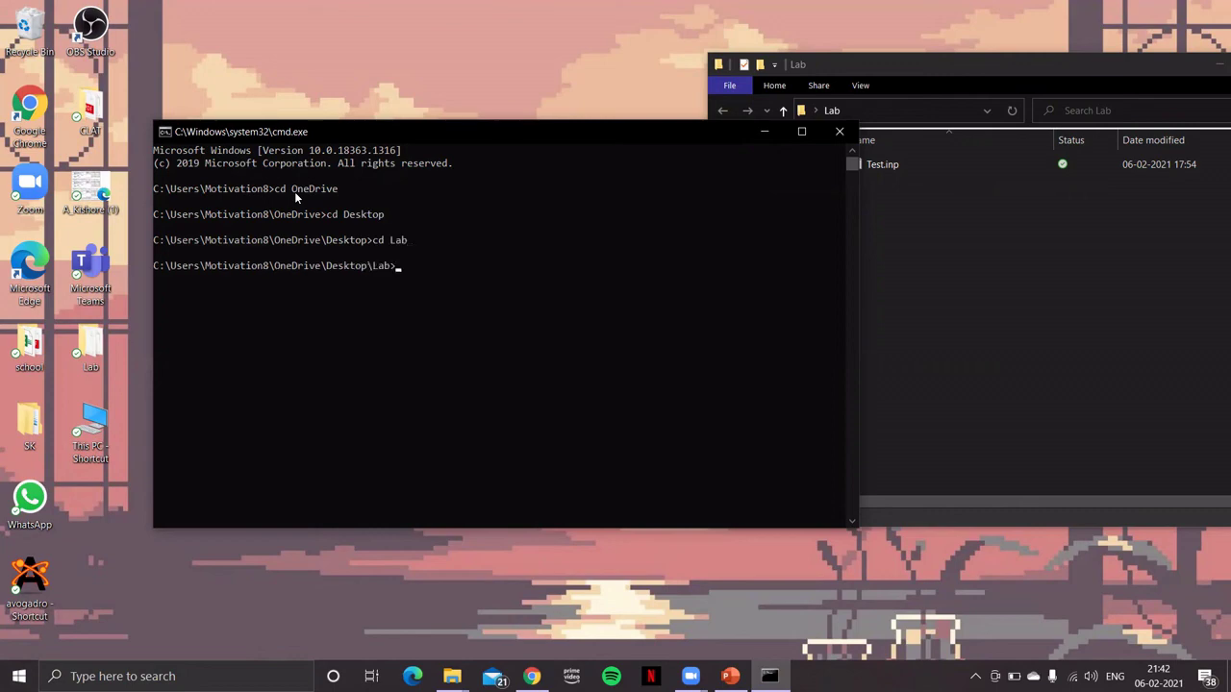
pyautogui.moveTo(542, 125); pyautogui.dragTo(494, 169)
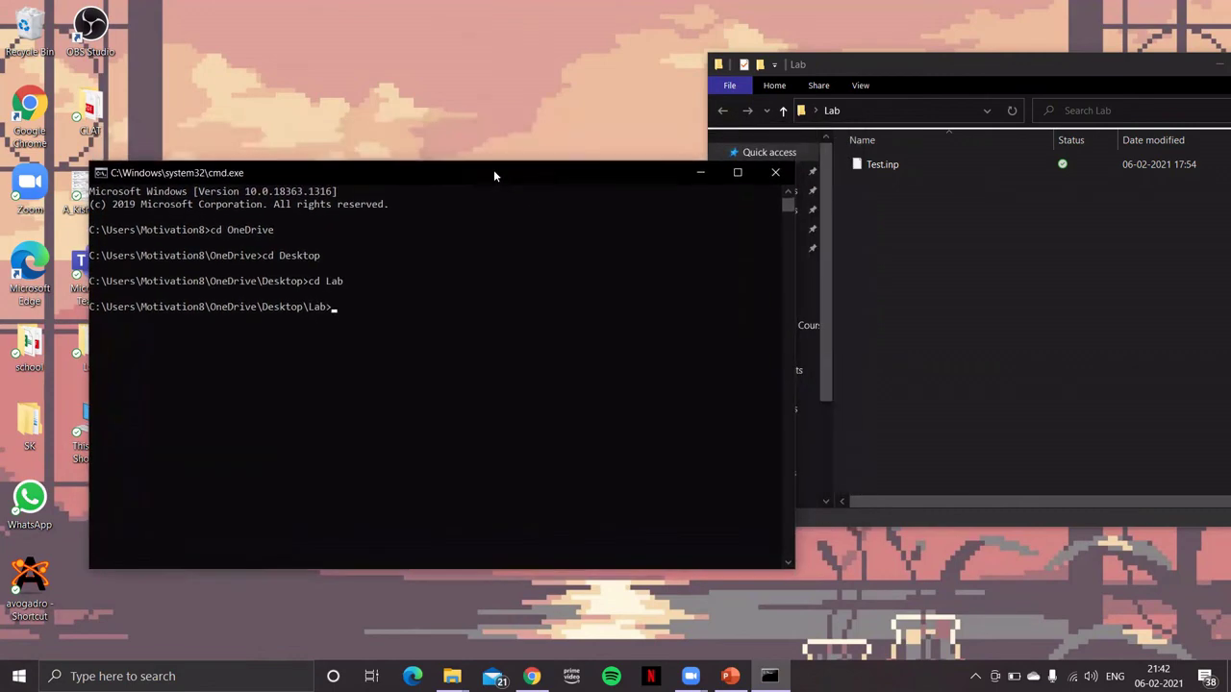
pyautogui.moveTo(415, 178); pyautogui.dragTo(432, 167)
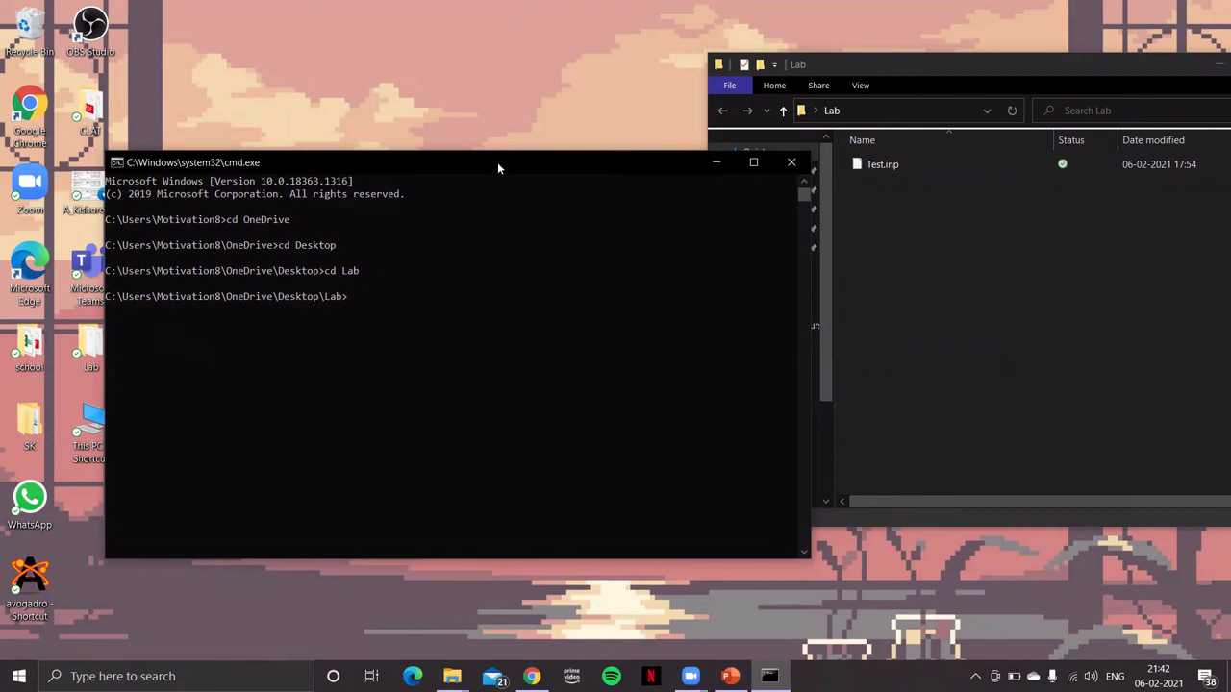
pyautogui.moveTo(498, 167); pyautogui.dragTo(532, 167)
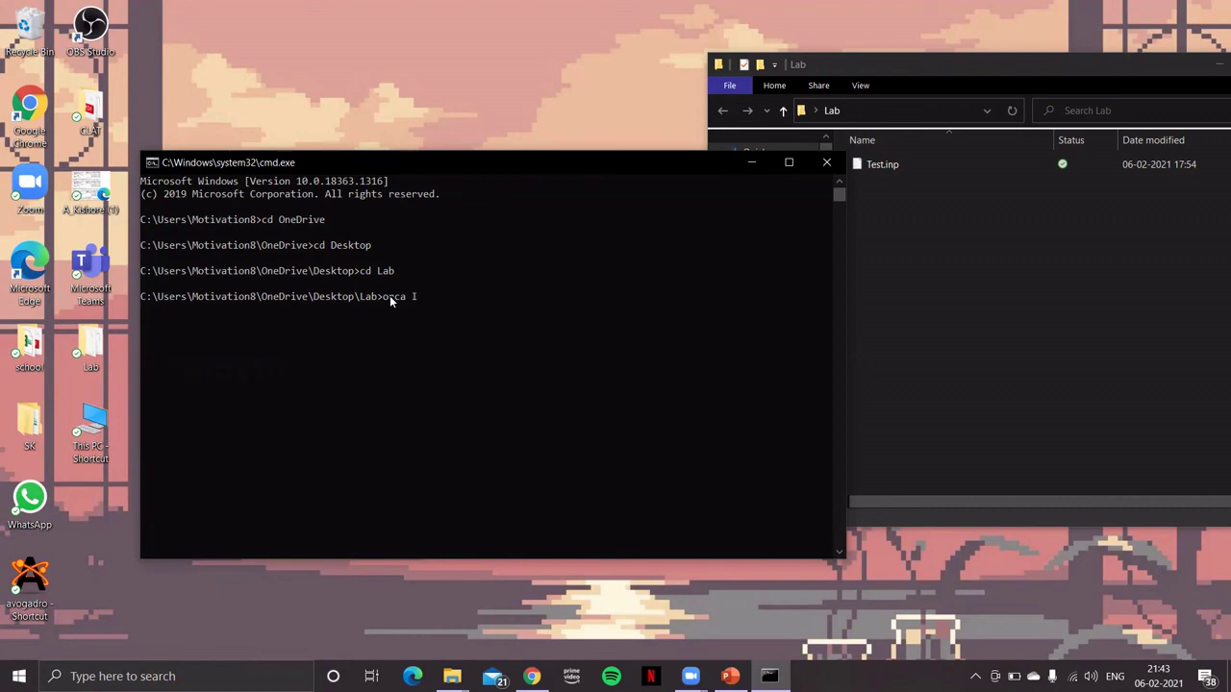
# Run 'orca Test.inp > Test.out' at the Lab prompt, fixing the mistyped output extension
pyautogui.press('BackSpace')
pyautogui.write('Test.inp')
pyautogui.write(' >')
pyautogui.write(' Test.inp')
pyautogui.press('BackSpace')
pyautogui.press('BackSpace')
pyautogui.press('BackSpace')
pyautogui.write('ou')
pyautogui.moveTo(466, 160); pyautogui.dragTo(387, 161)
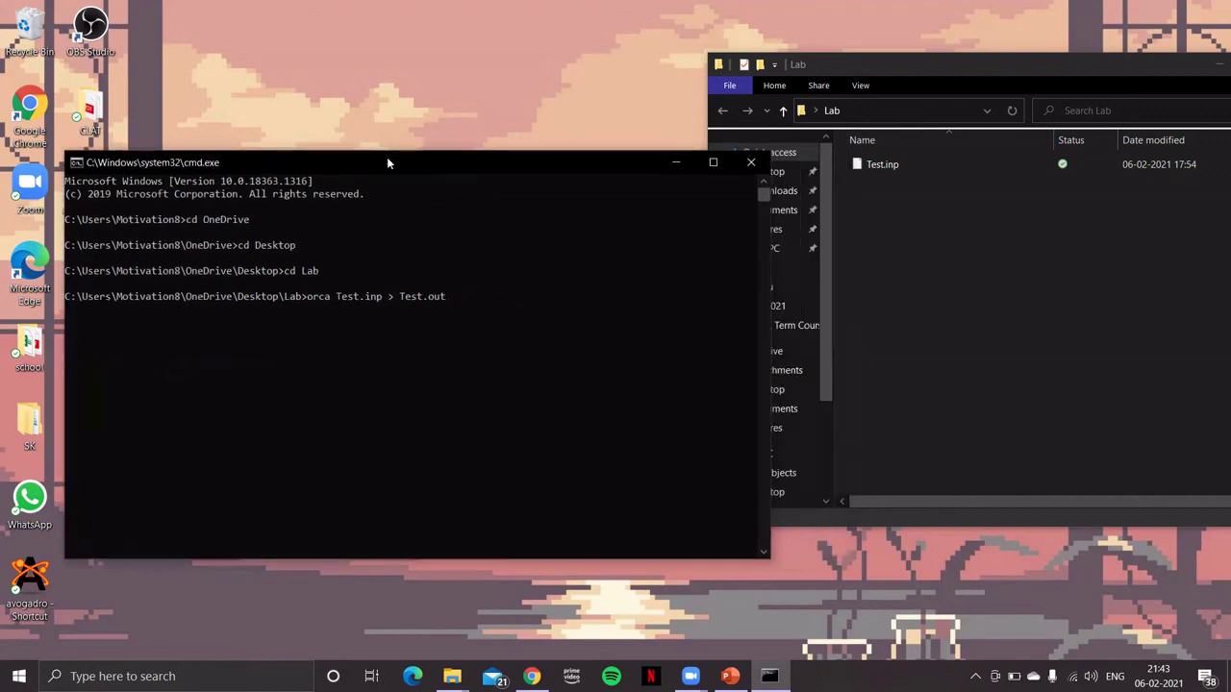
pyautogui.press('Return')
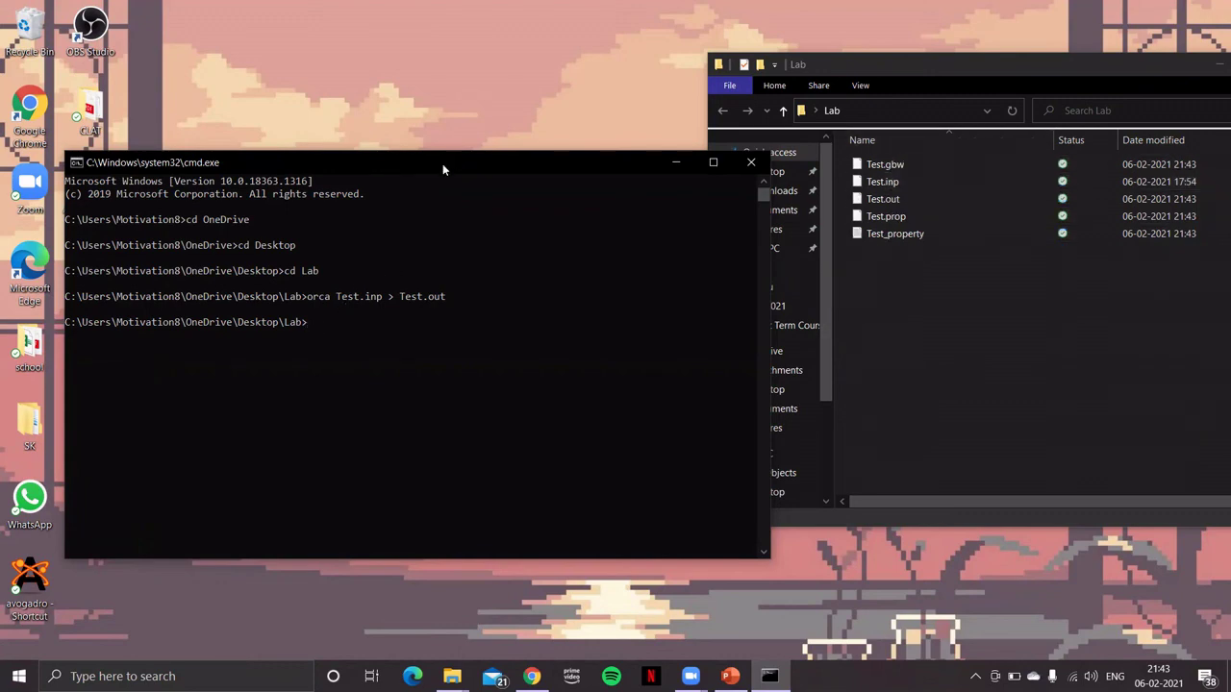
pyautogui.moveTo(442, 164); pyautogui.dragTo(535, 129)
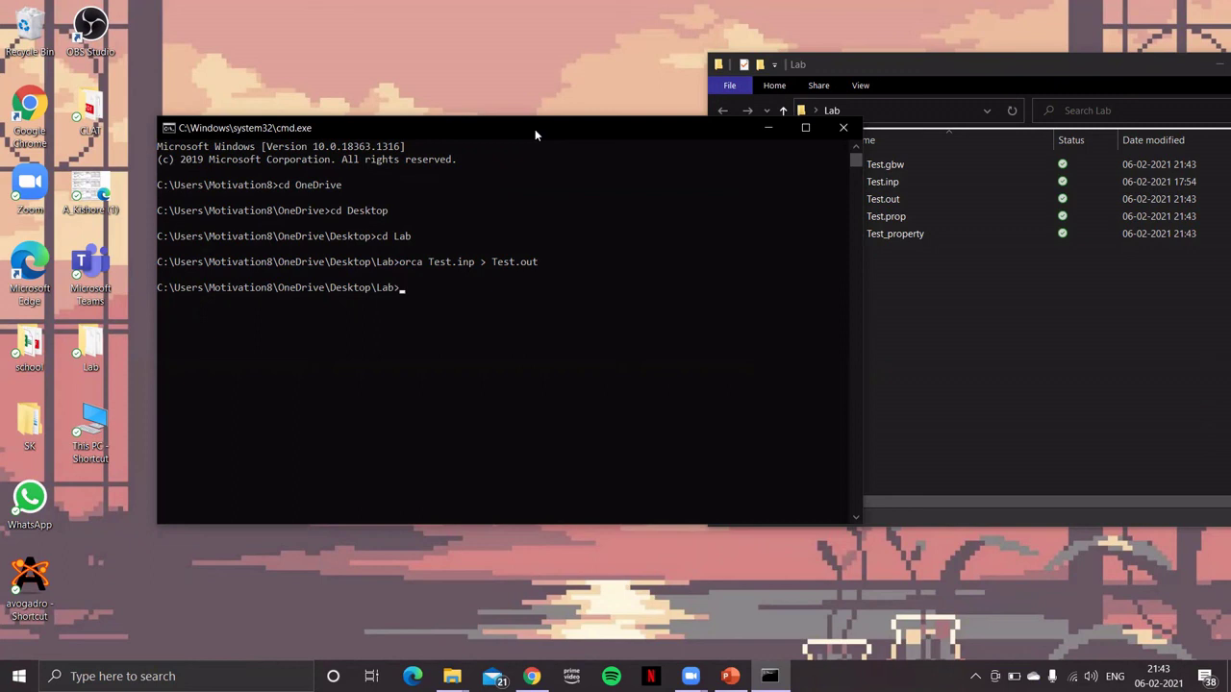
pyautogui.moveTo(535, 129); pyautogui.dragTo(621, 102)
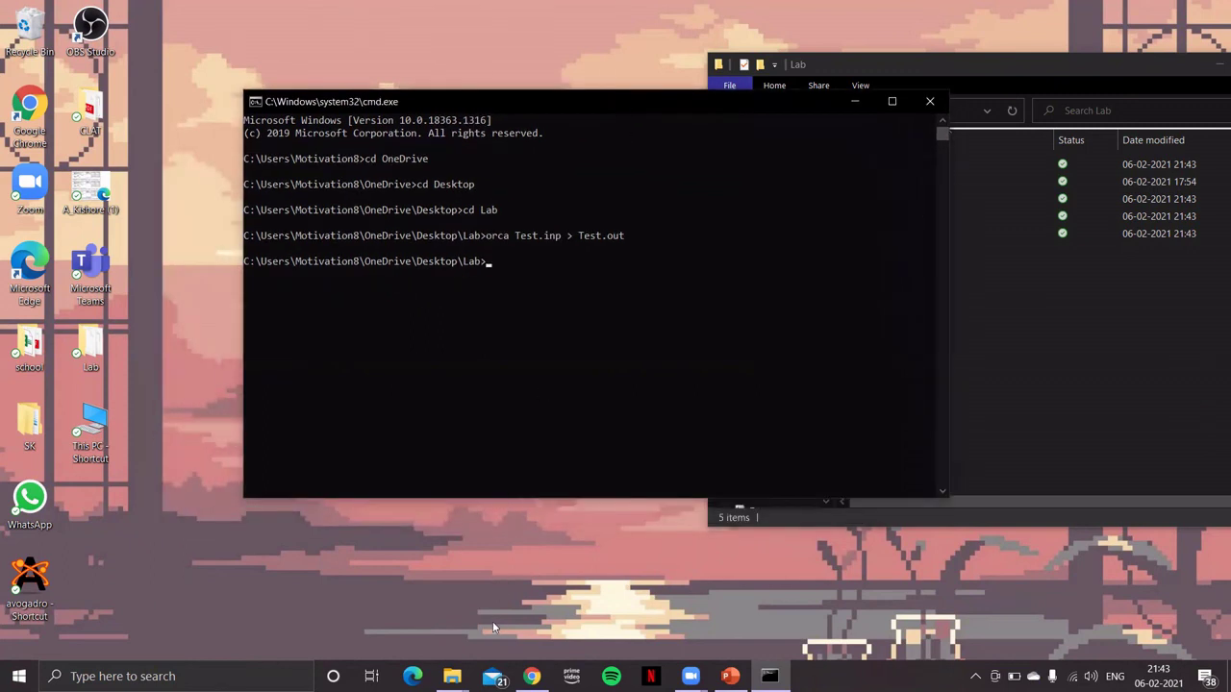